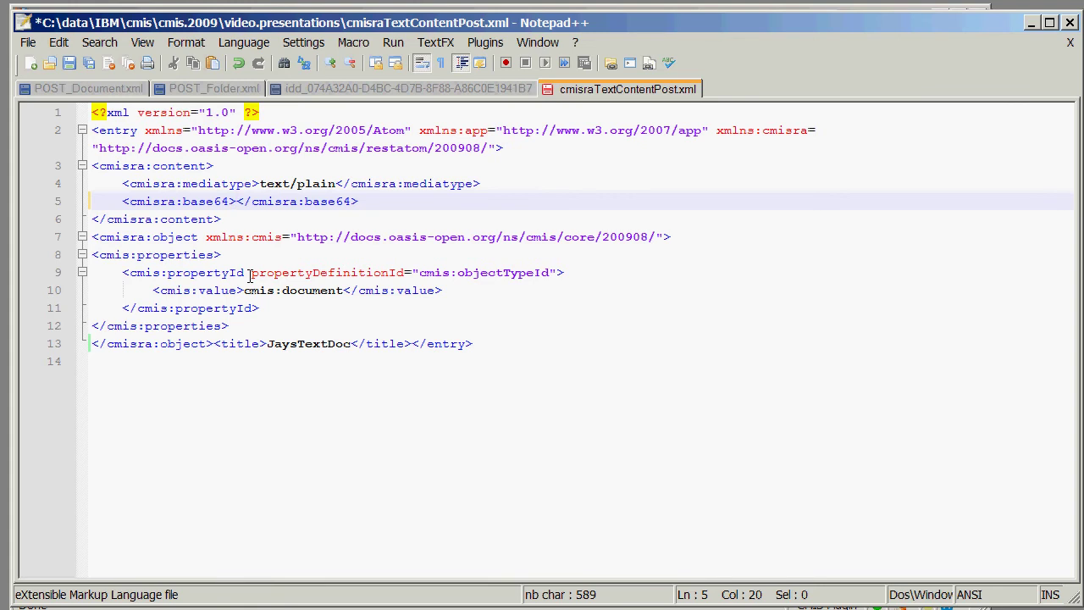
- Examine the XML entry's object type, document title, and cmisra:content block with its media type and base64 element
left_click_drag(418, 273, 550, 273)
left_click_drag(244, 291, 355, 291)
left_click(287, 319)
left_click_drag(267, 343, 351, 343)
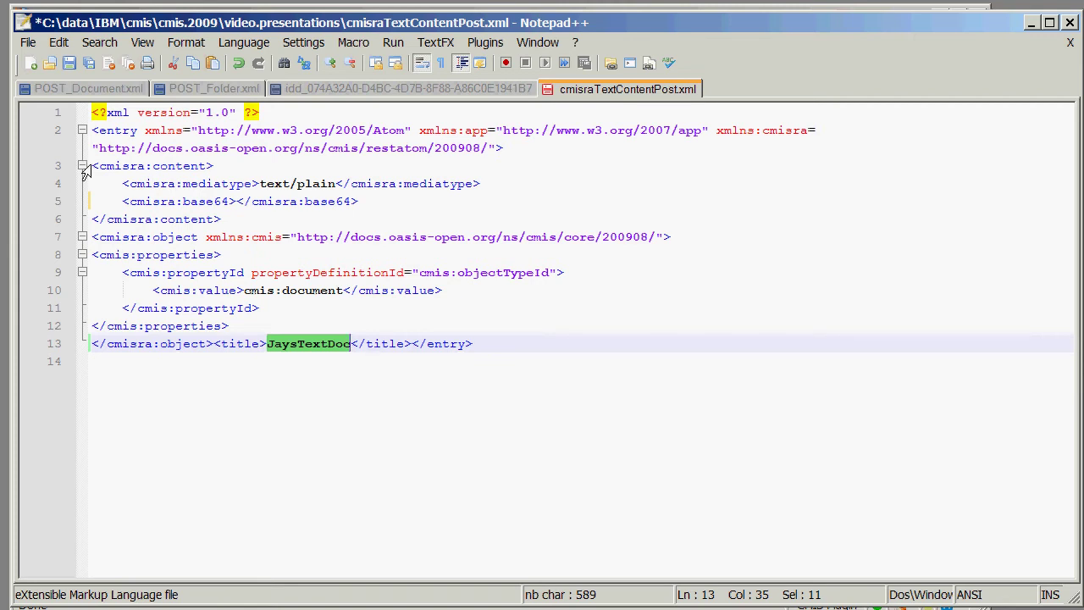
left_click_drag(91, 166, 244, 221)
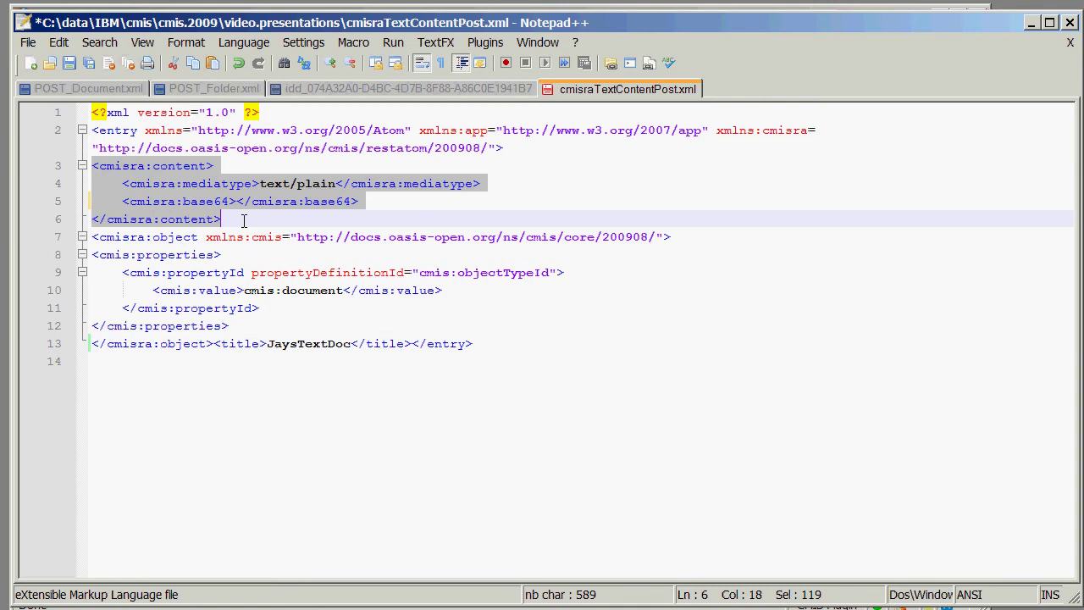
left_click_drag(259, 183, 335, 183)
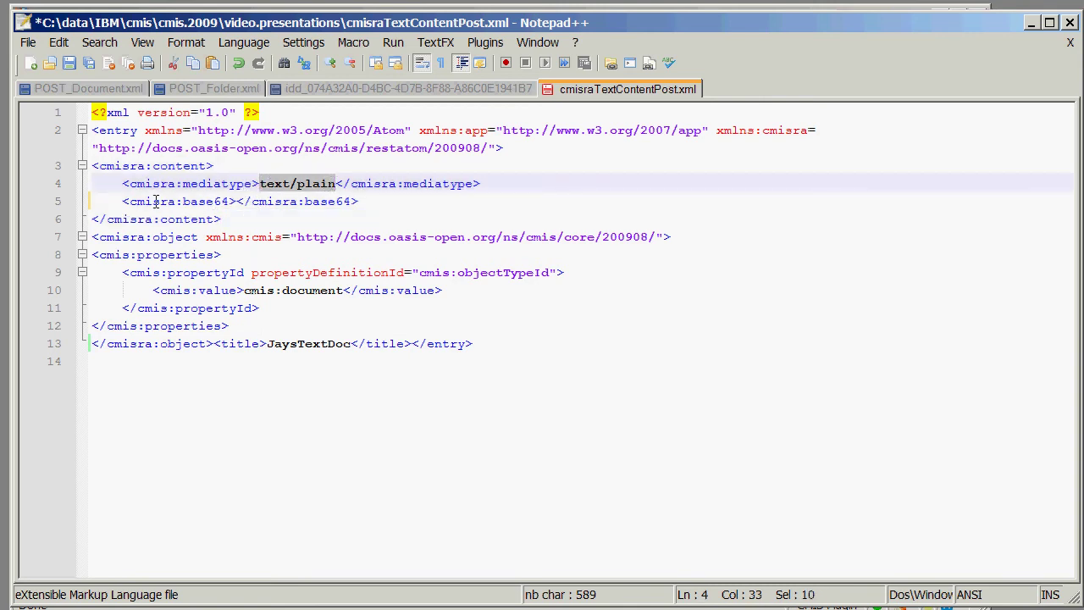
left_click_drag(125, 201, 359, 201)
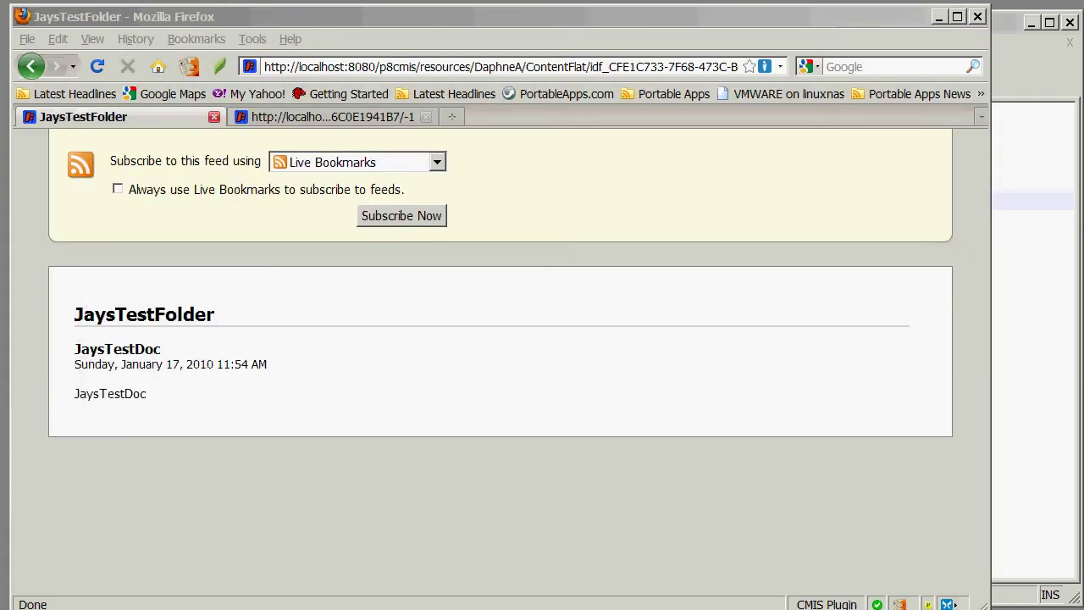
- In Firefox's Poster add-on, enter "The quick brown fox jumped over the lazy dog" as content and encode it as Base64
key("ctrl+alt+p")
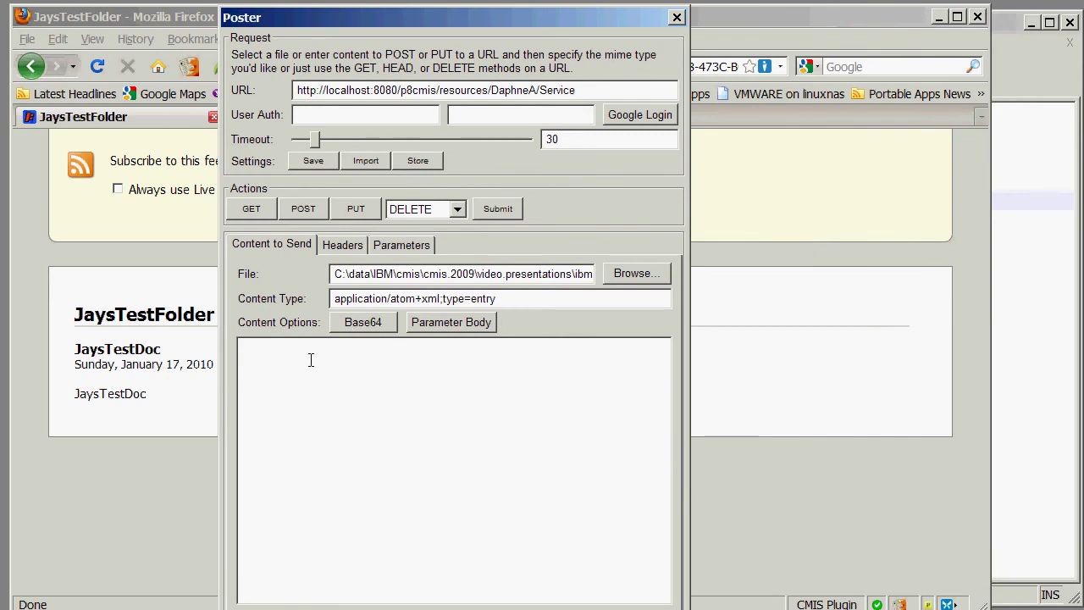
type("The quick t")
type("ro")
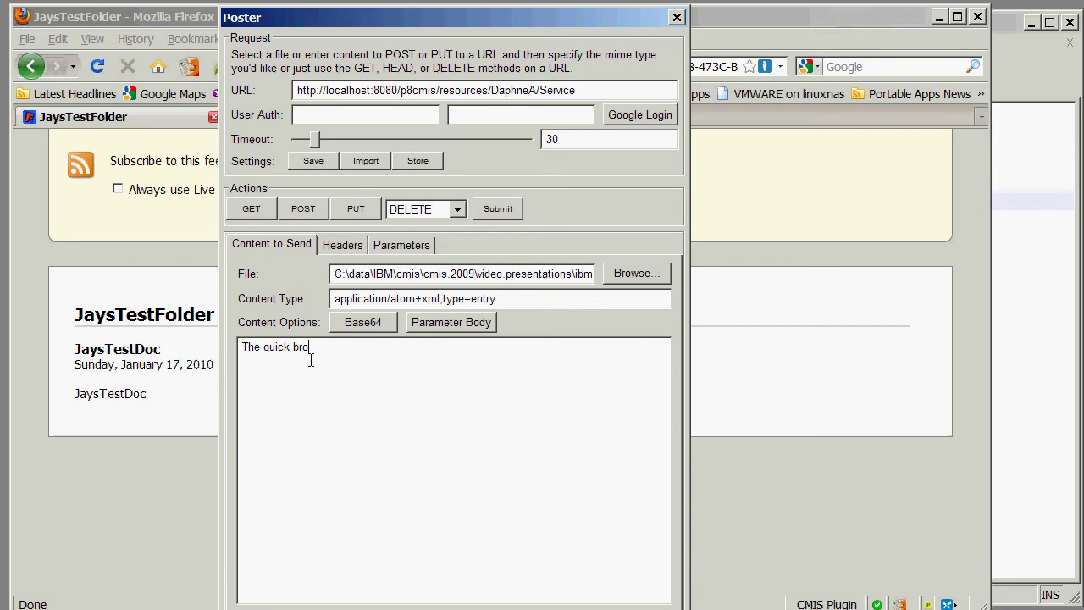
type("wn fox jumped over the lazy dog")
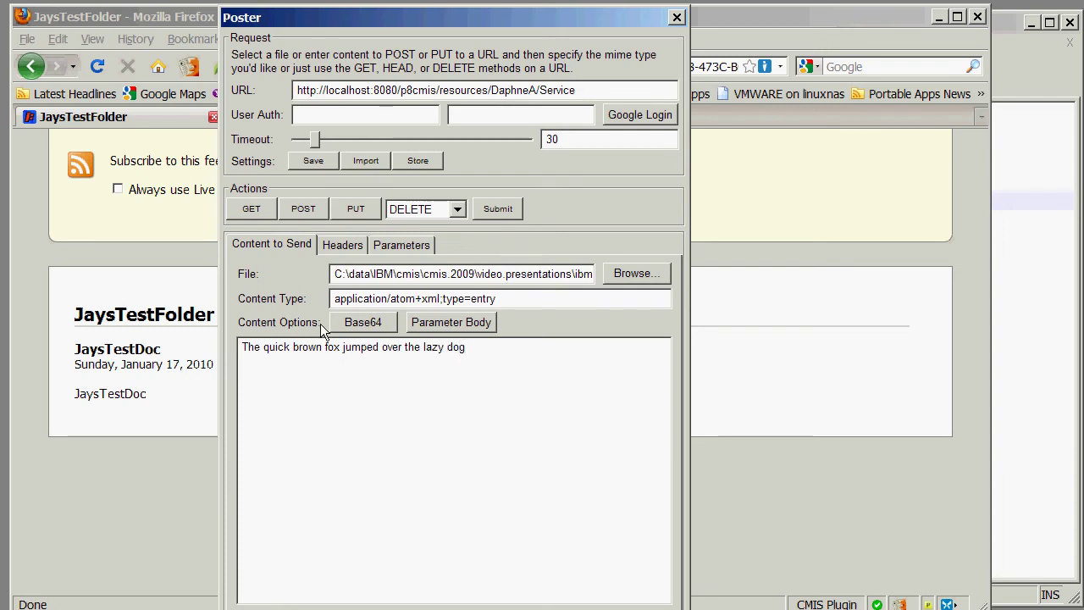
left_click(354, 330)
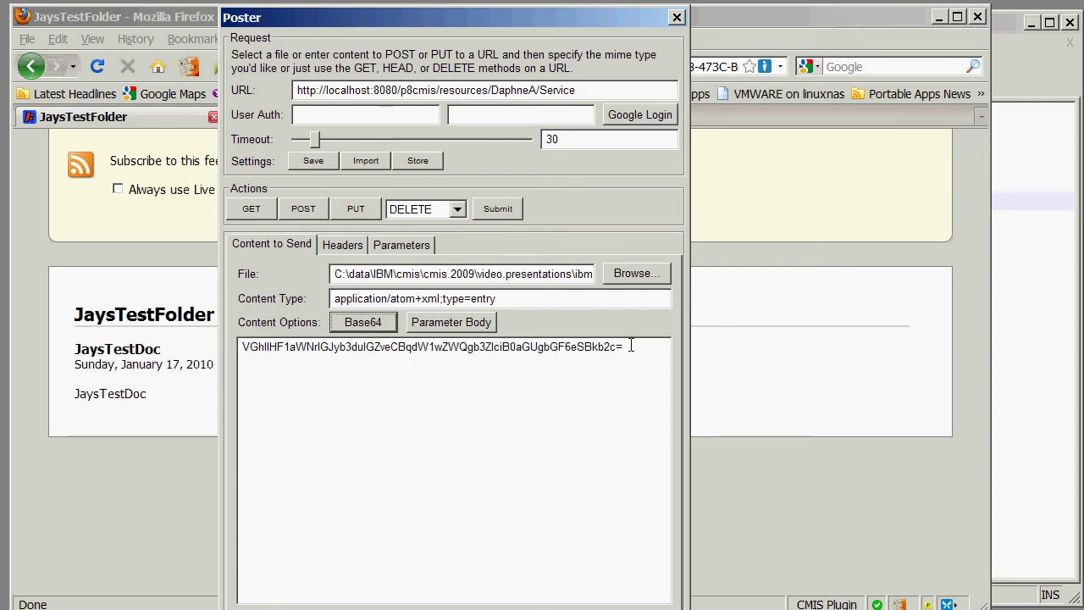
- Copy the Base64 string from Poster into the empty cmisra:base64 element of cmisraTextContentPost.xml in Notepad++
left_click_drag(627, 346, 225, 336)
key("ctrl+c")
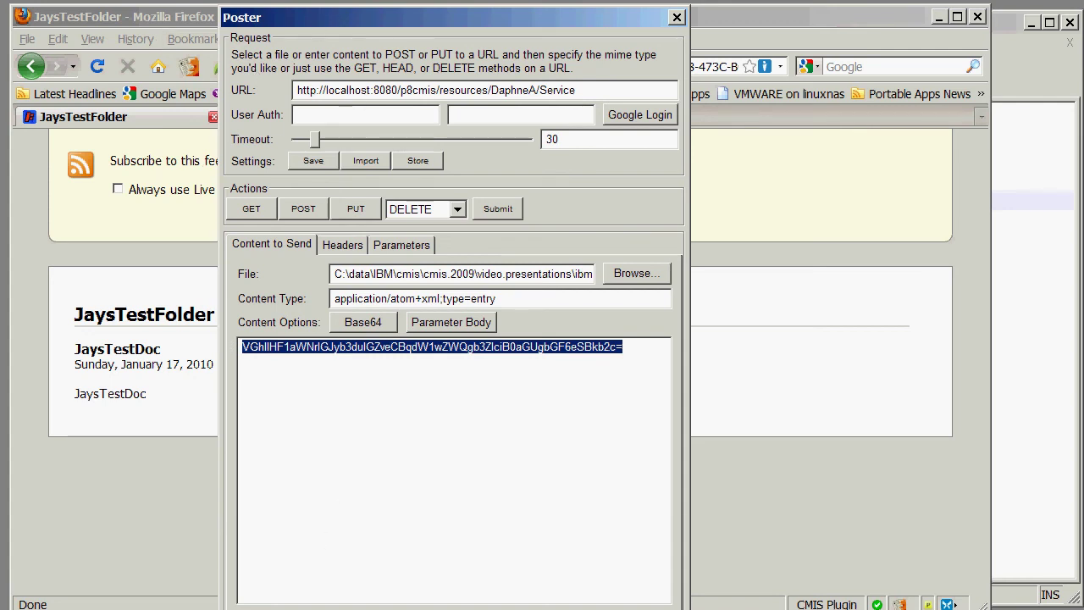
key("alt+Tab")
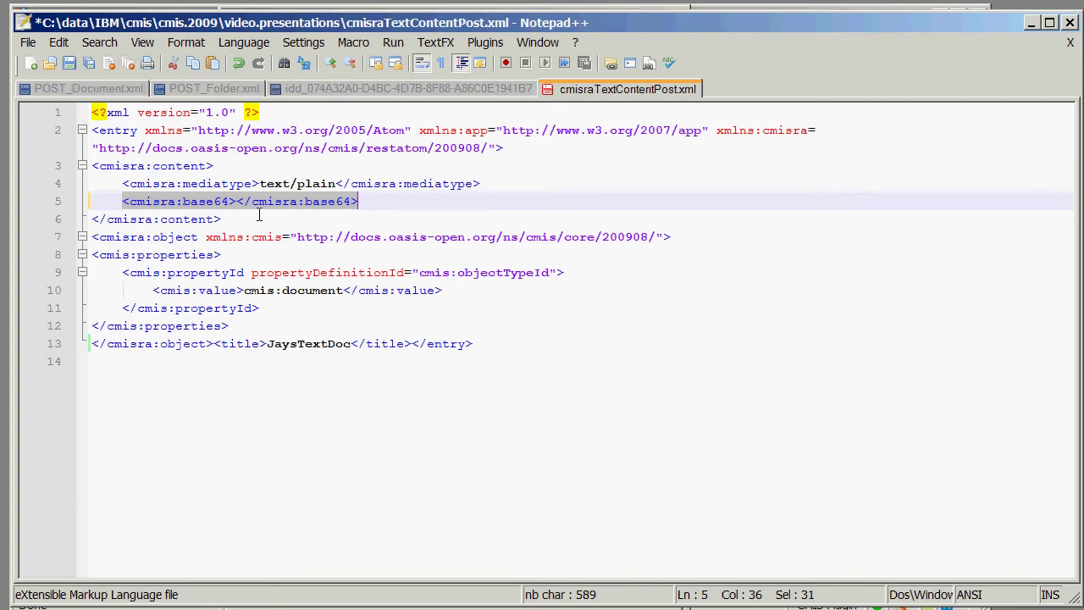
left_click(235, 200)
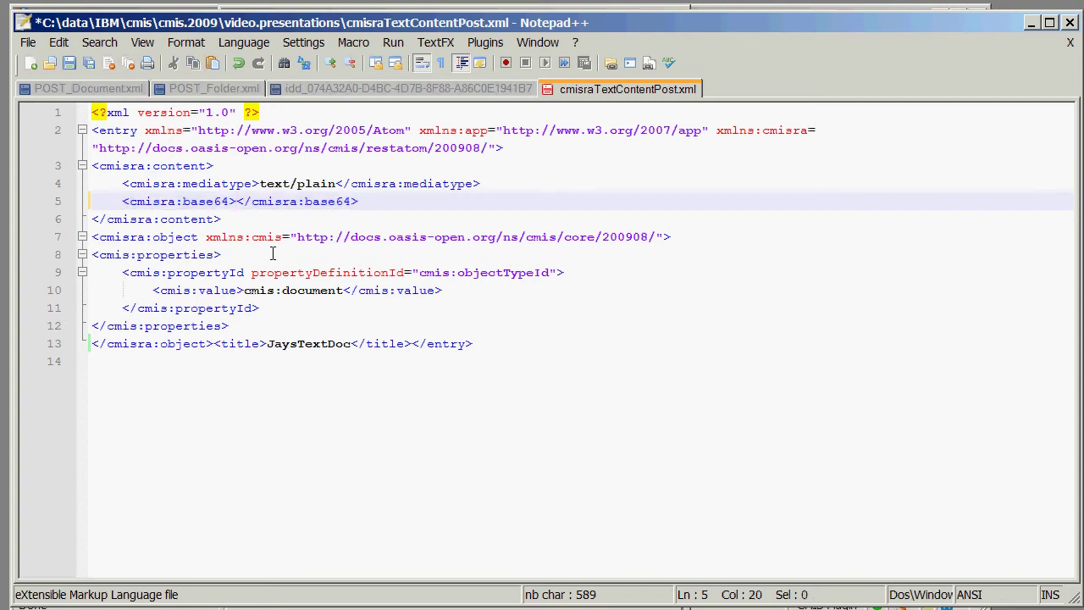
key("ctrl+v")
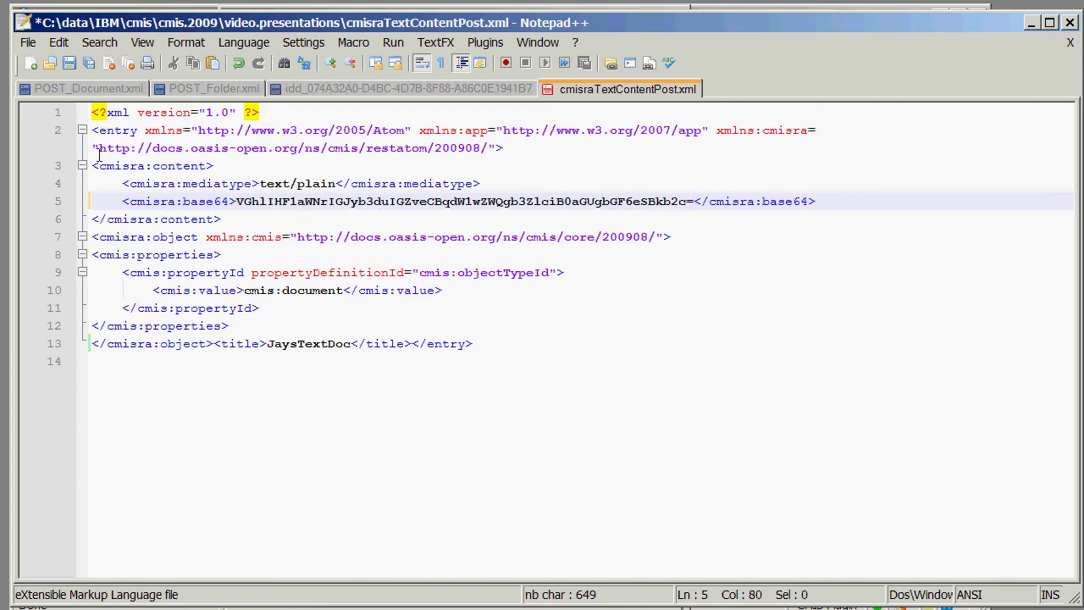
- Copy the complete XML entry from Notepad++ and replace the encoded string in Poster's content body with it
left_click(93, 111)
left_click_drag(93, 111, 488, 336)
key("ctrl+c")
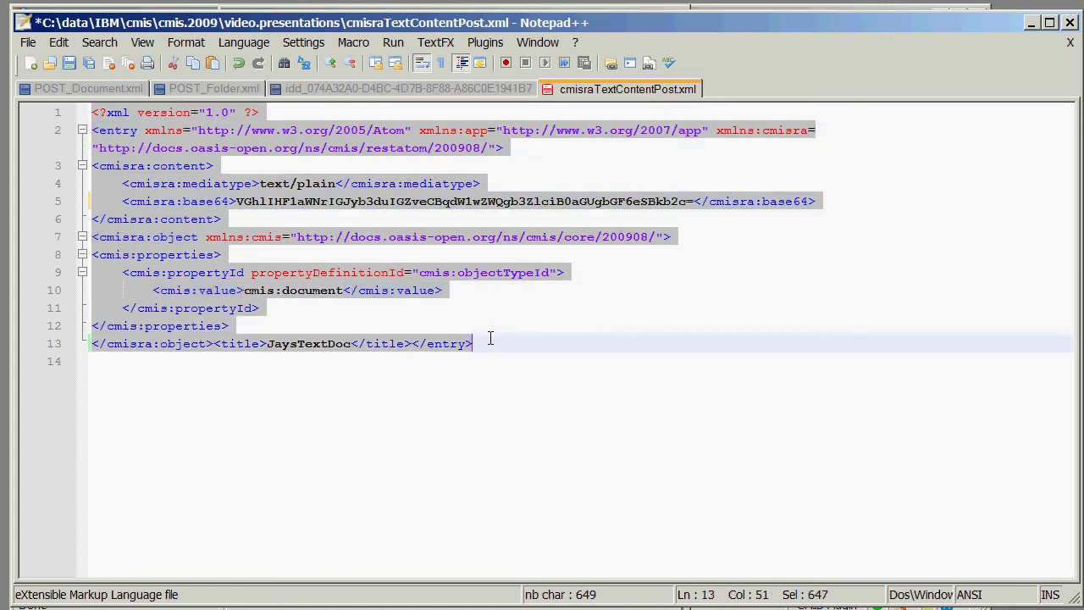
left_click(1033, 23)
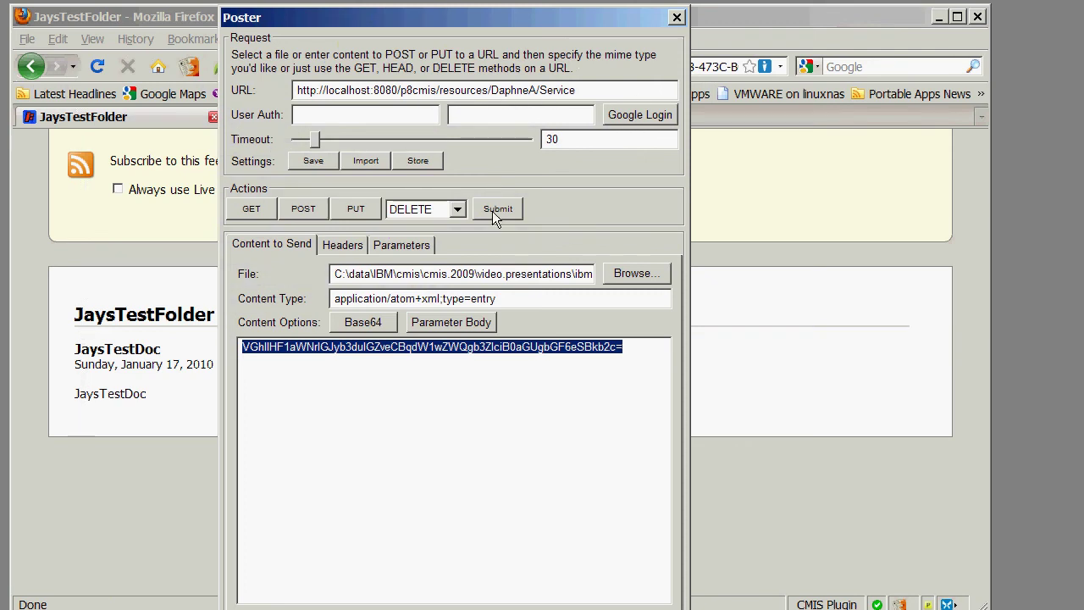
left_click(511, 346)
left_click_drag(634, 347, 226, 339)
key("ctrl+v")
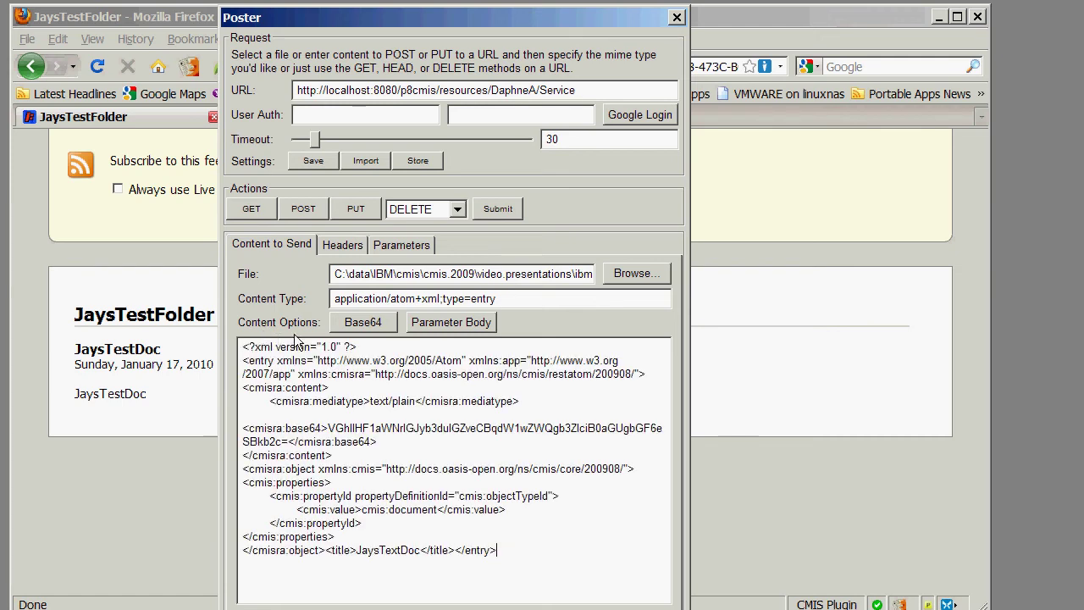
- Copy the JaysTestFolder feed address from Firefox and set it as Poster's request URL
left_click(716, 15)
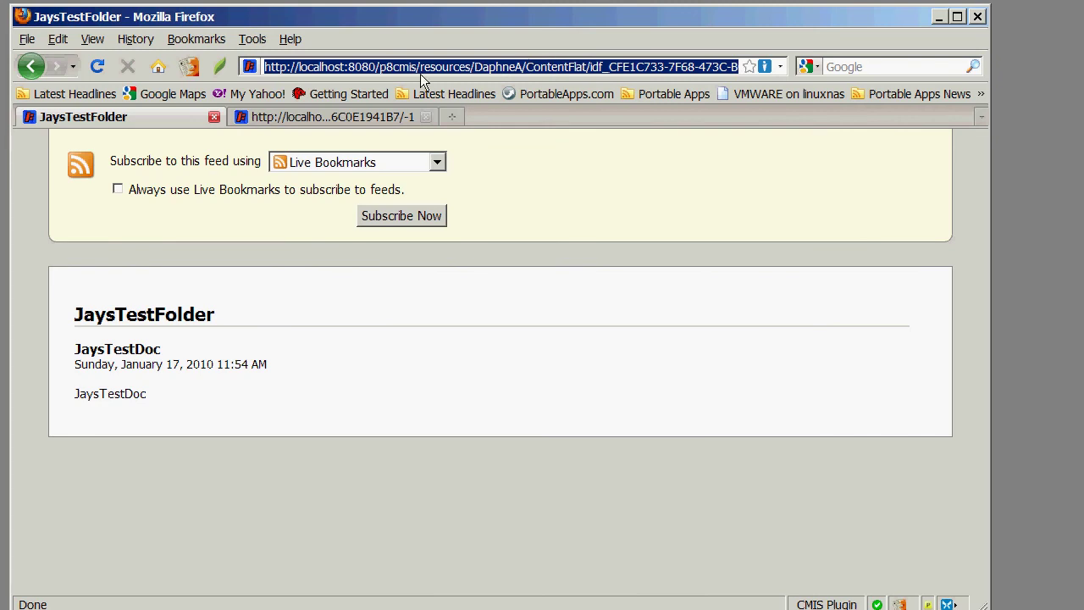
left_click(299, 67)
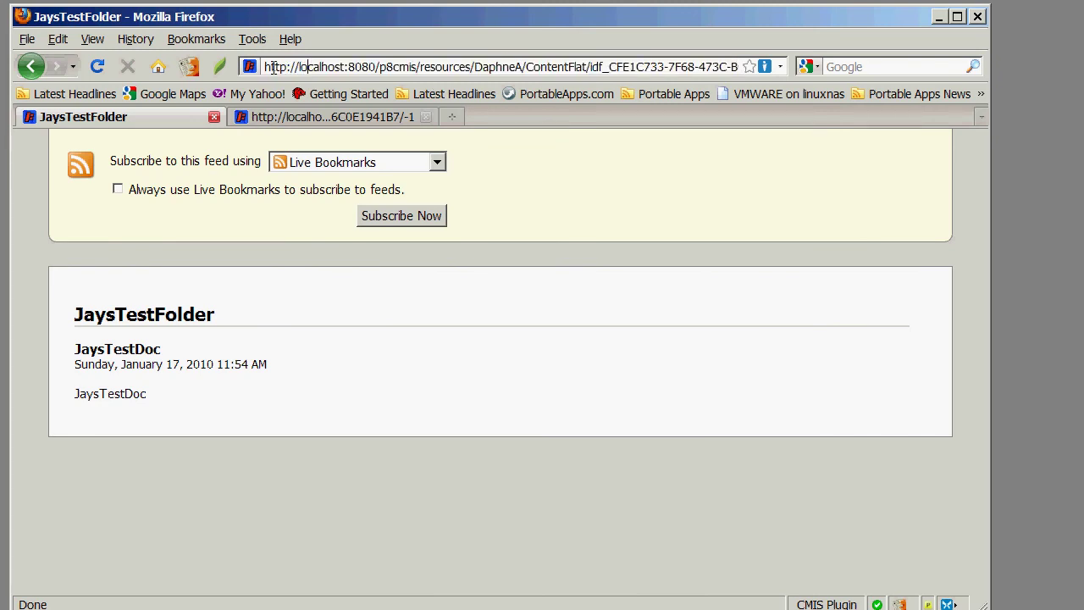
left_click_drag(264, 67, 809, 65)
key("ctrl+c")
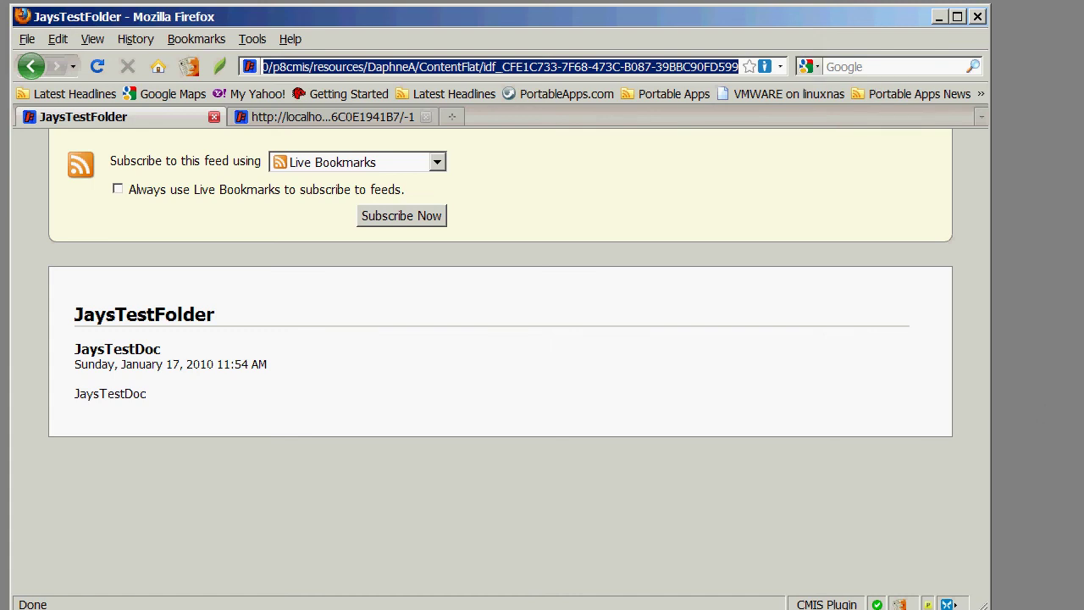
left_click(927, 604)
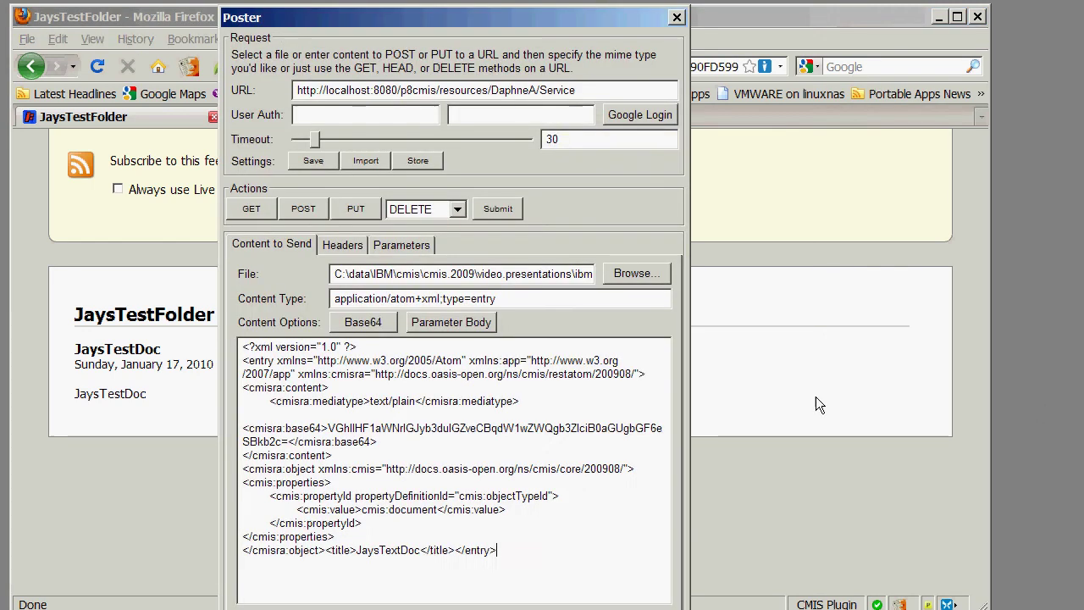
left_click_drag(581, 91, 264, 95)
key("ctrl+v")
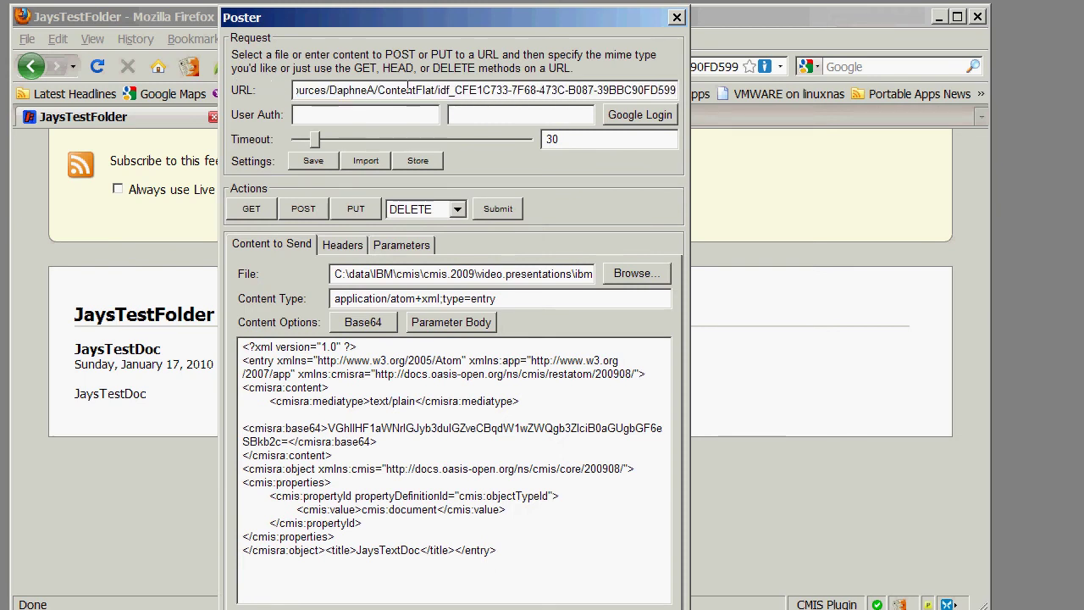
- Set the request method to POST, clear the file path, and submit the request
left_click(457, 208)
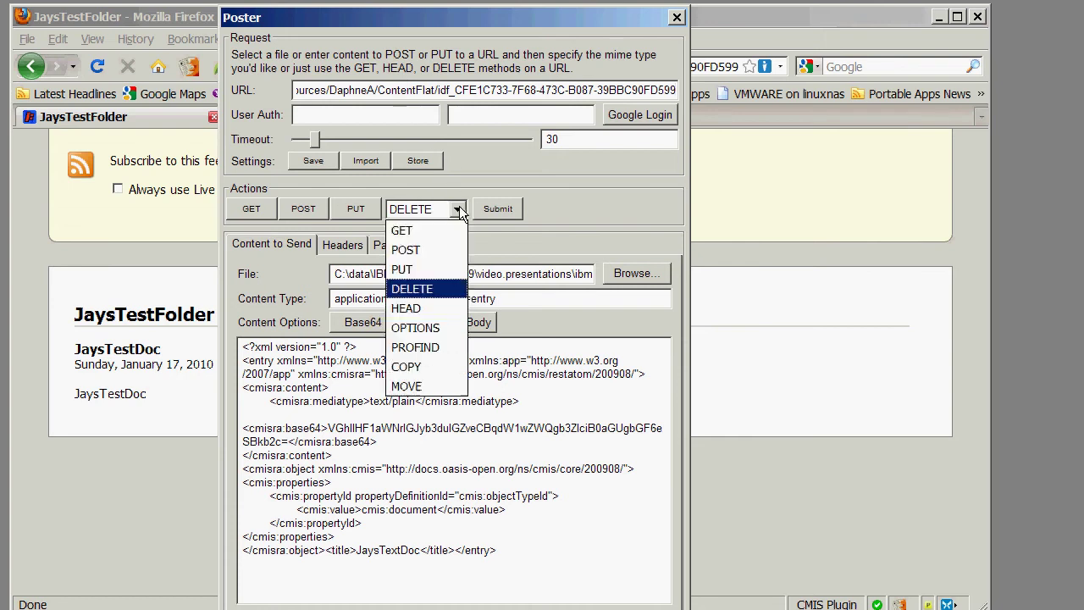
left_click(427, 249)
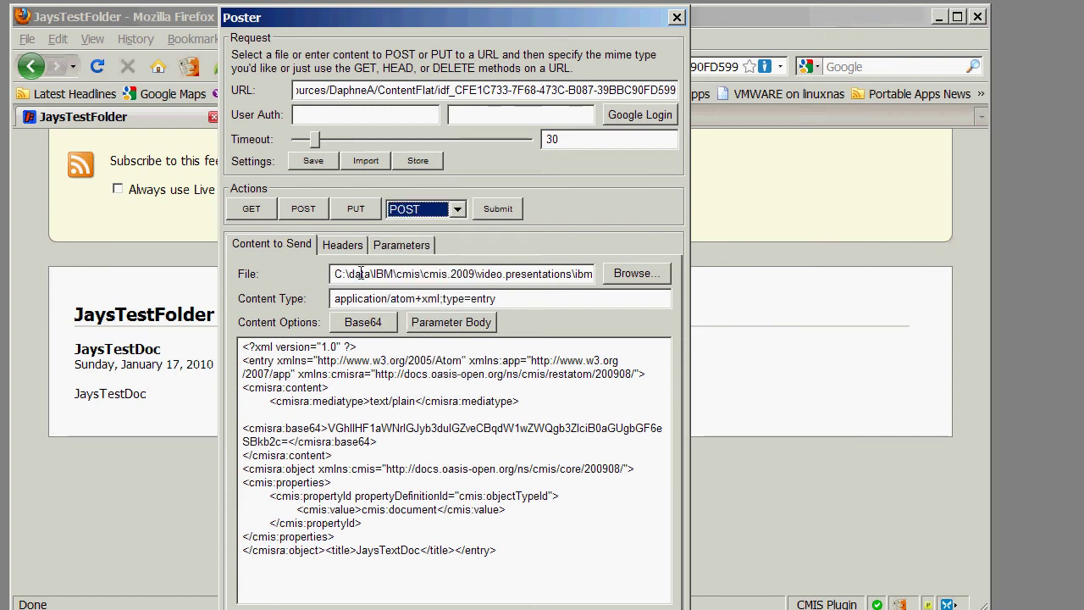
left_click_drag(338, 274, 670, 277)
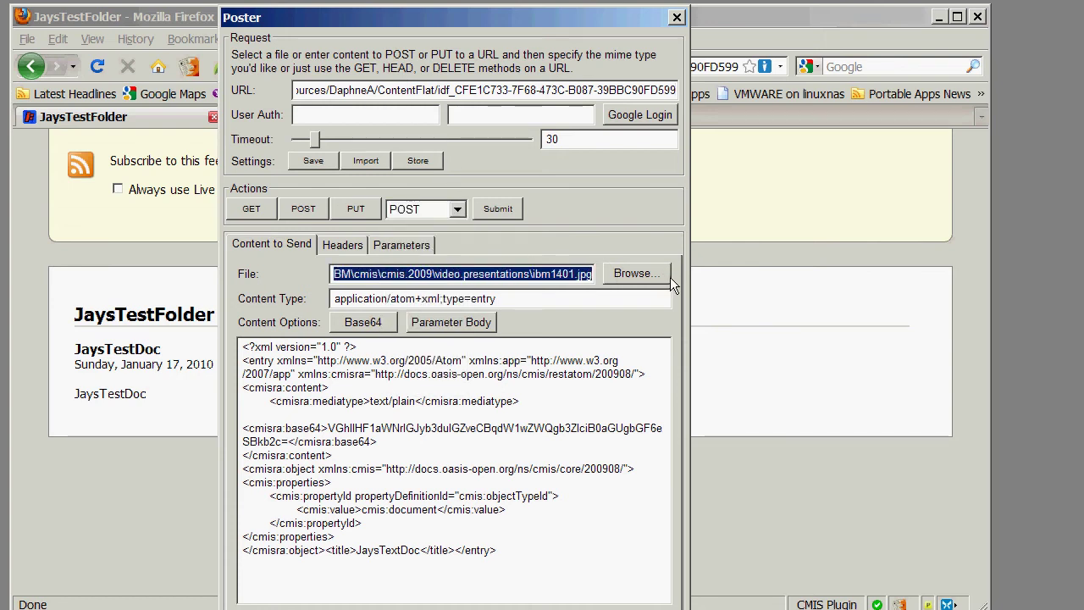
key("BackSpace")
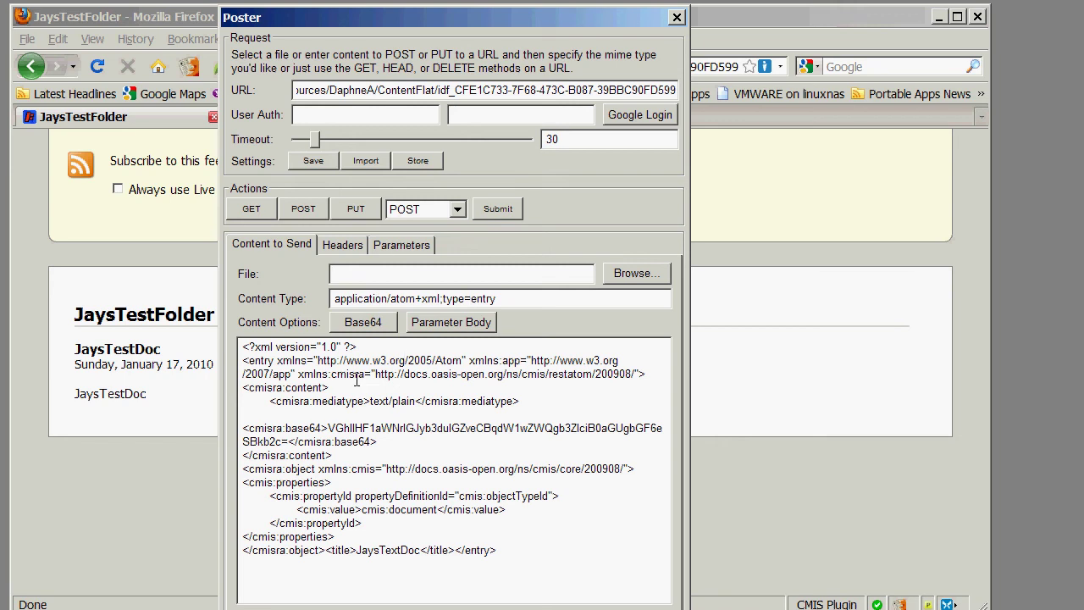
left_click(498, 209)
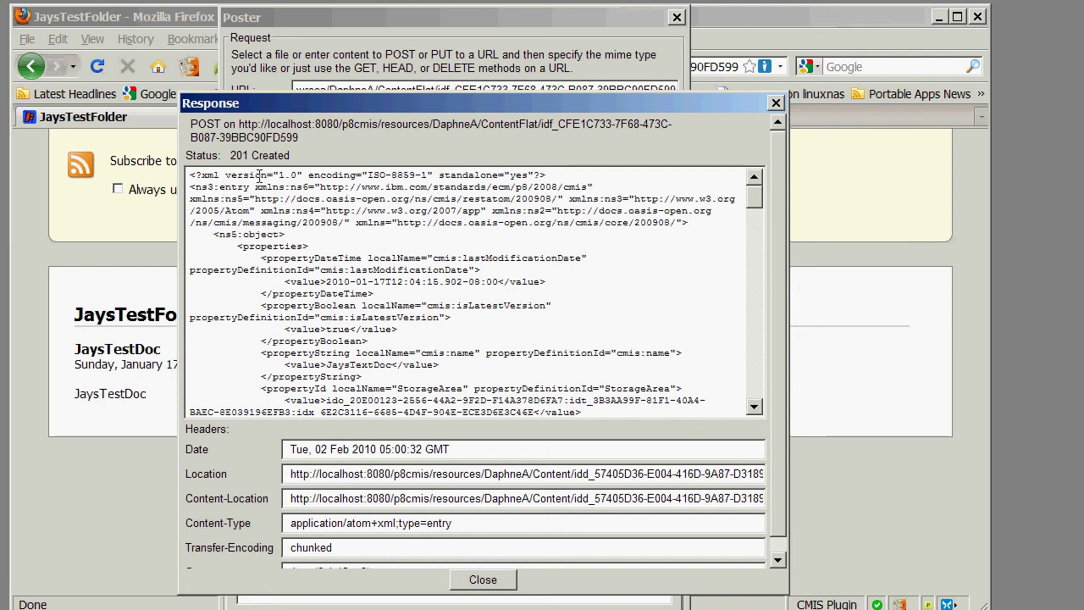
- Copy the edit-media link address from the end of the POST response and open it in a new Firefox tab to check the text
left_click_drag(792, 215, 988, 365)
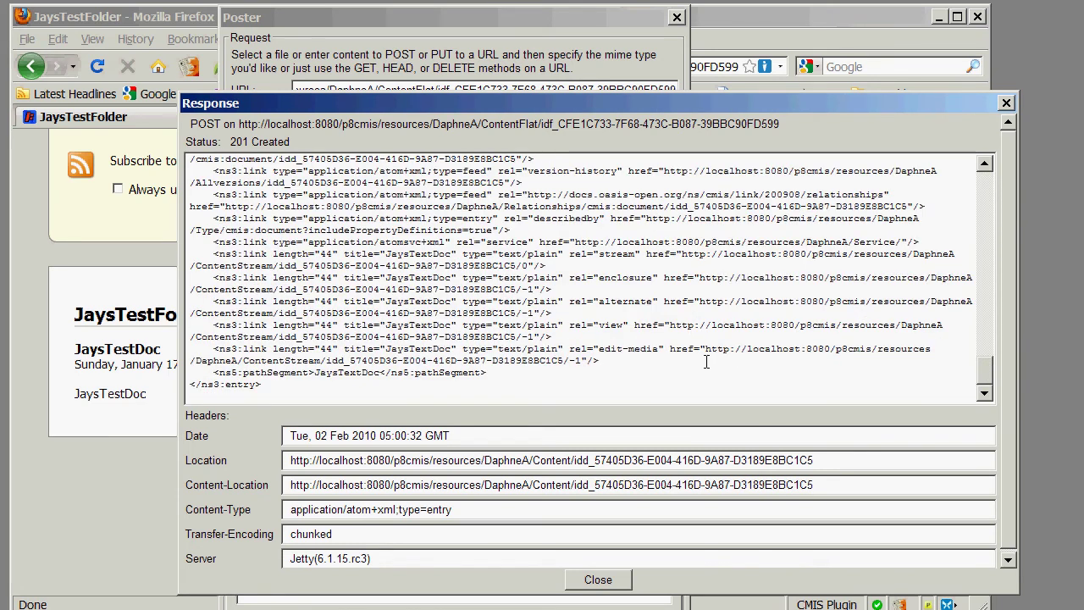
left_click_drag(705, 350, 583, 361)
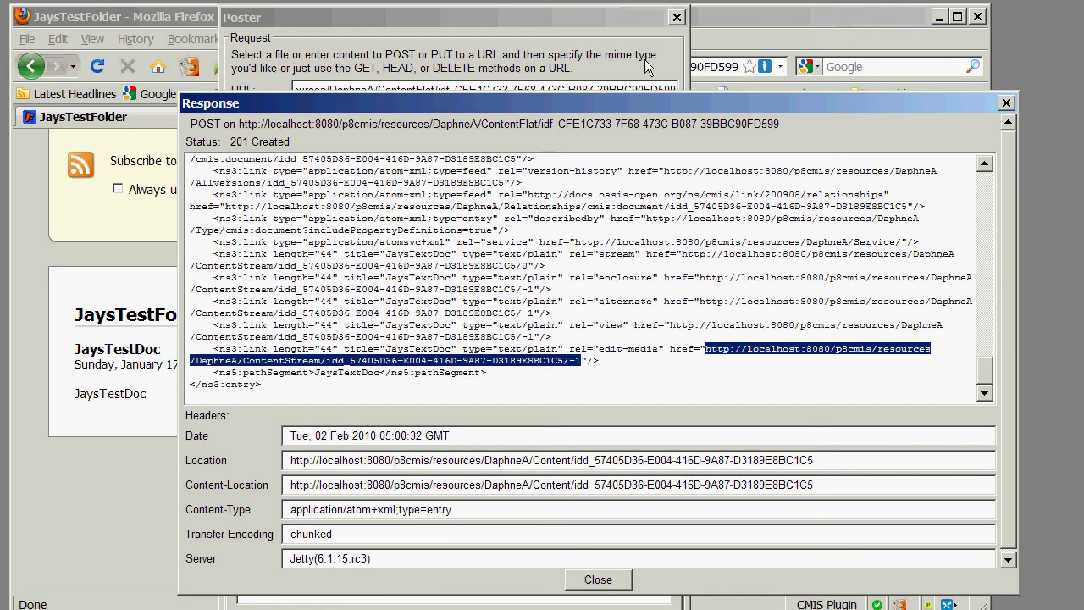
left_click(712, 17)
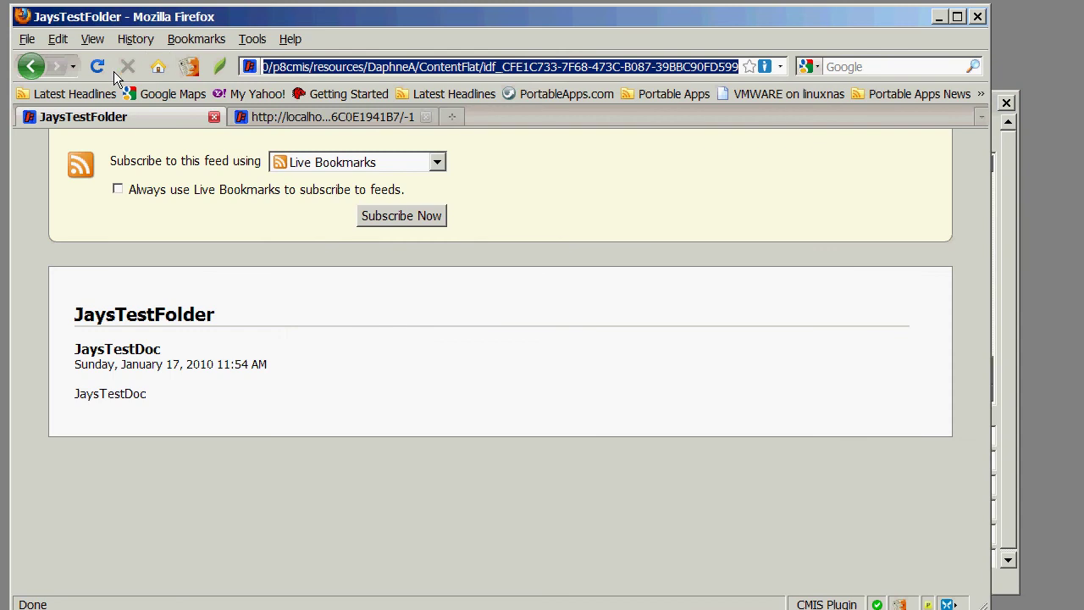
left_click(27, 39)
left_click(59, 74)
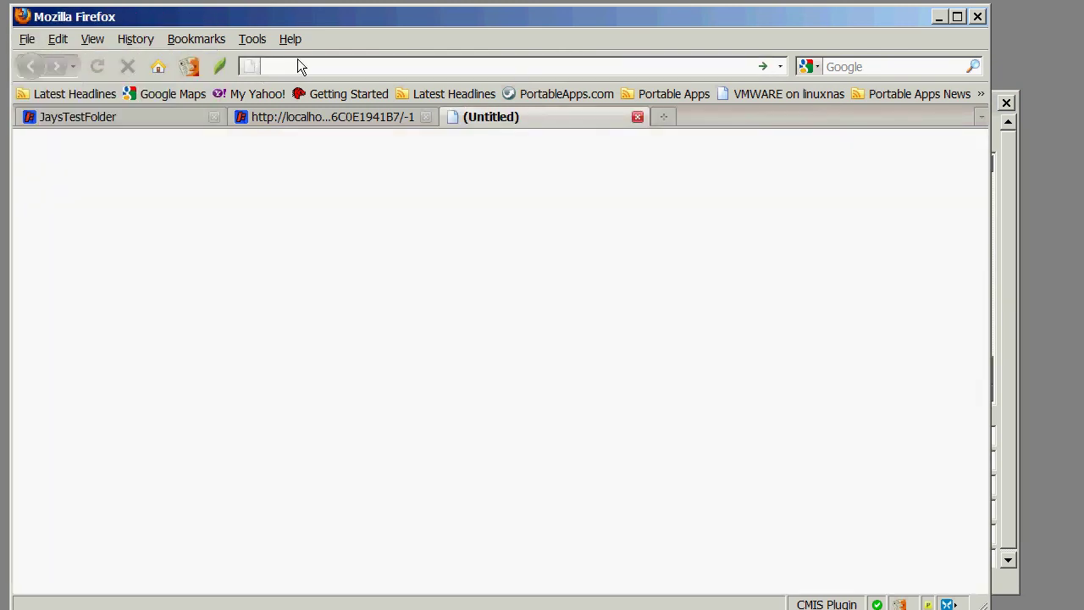
type("http://localhost:8080/p8cmis/resources/DaphneA/ContentStream/idd_57405D36-E004-4160-9A87-D3189E8BC1C5/-1")
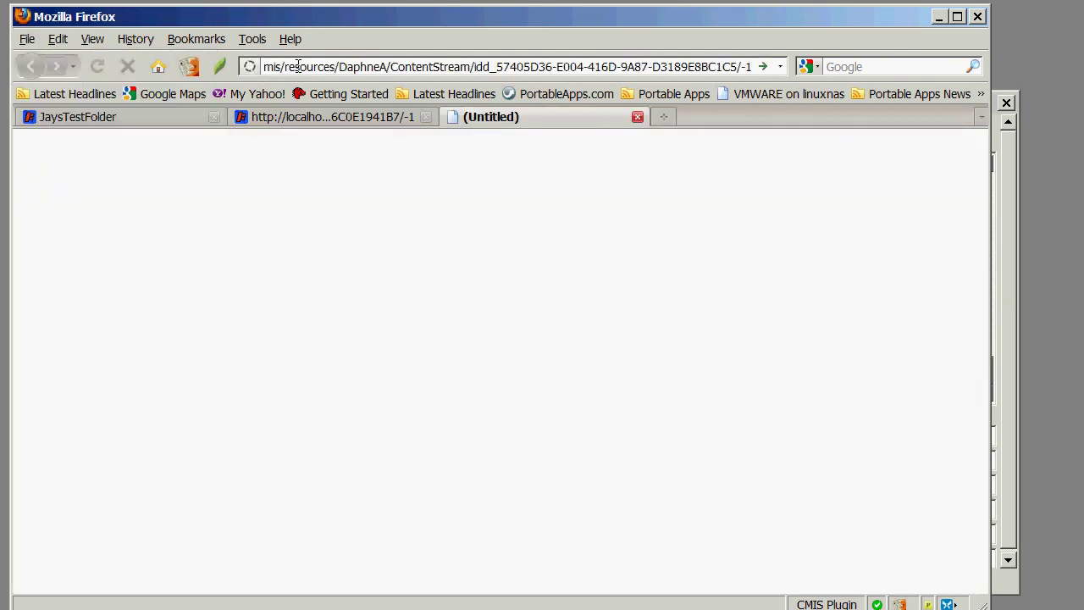
key("Return")
left_click_drag(321, 152, 6, 146)
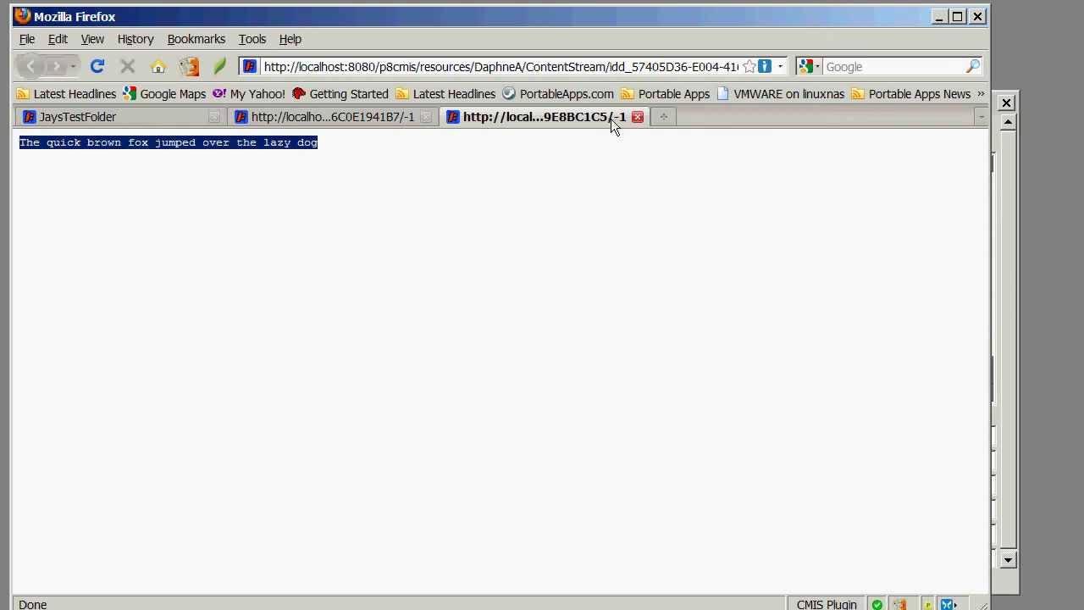
- Reload the JaysTestFolder feed, open its JaysTextDoc entry to view the content, and return to the feed
left_click(143, 116)
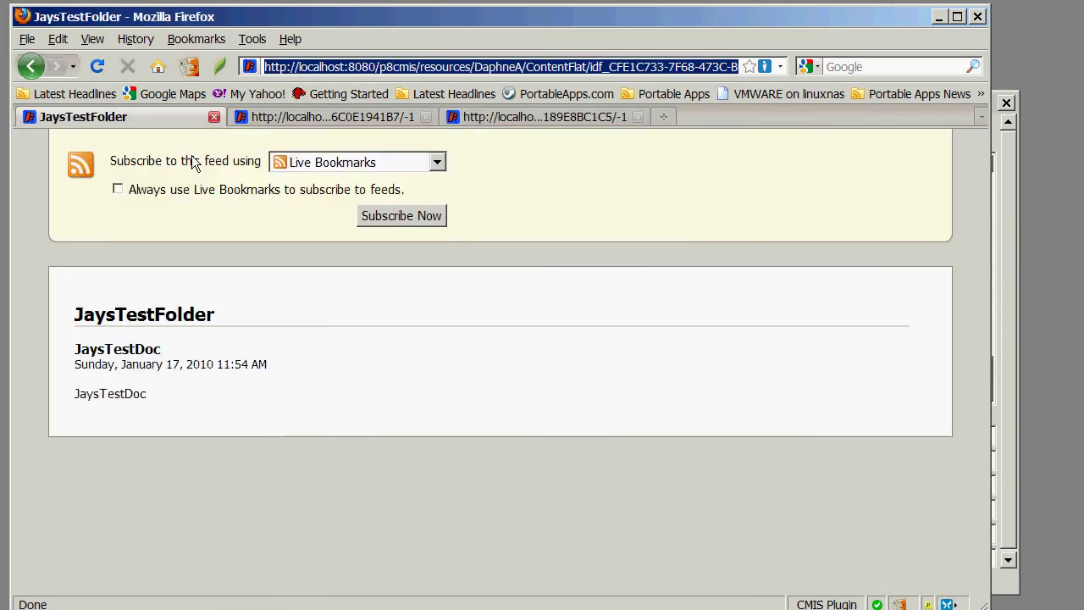
left_click(96, 66)
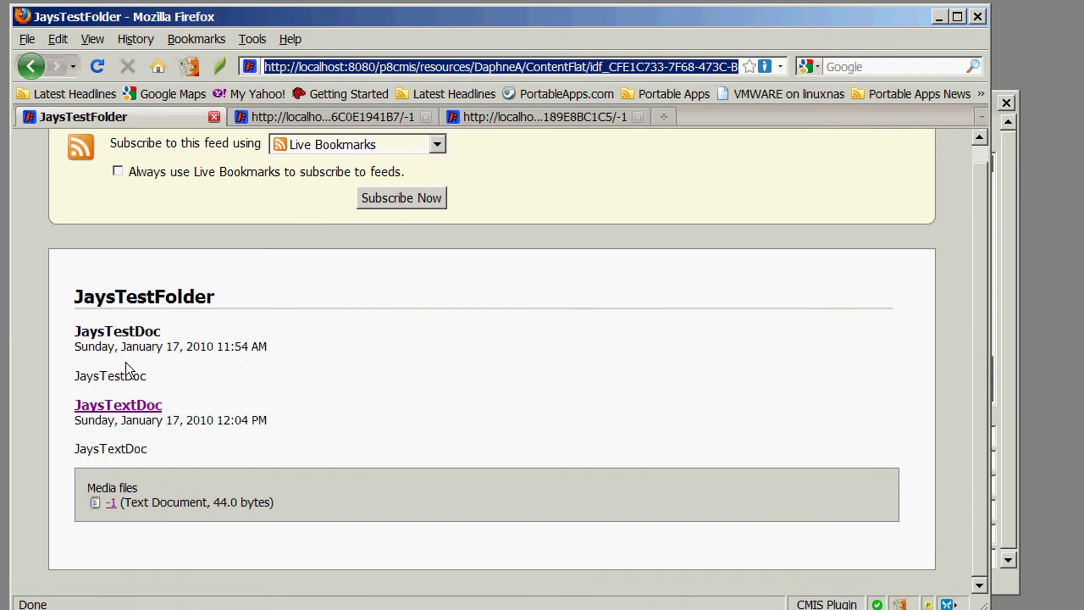
left_click(146, 412)
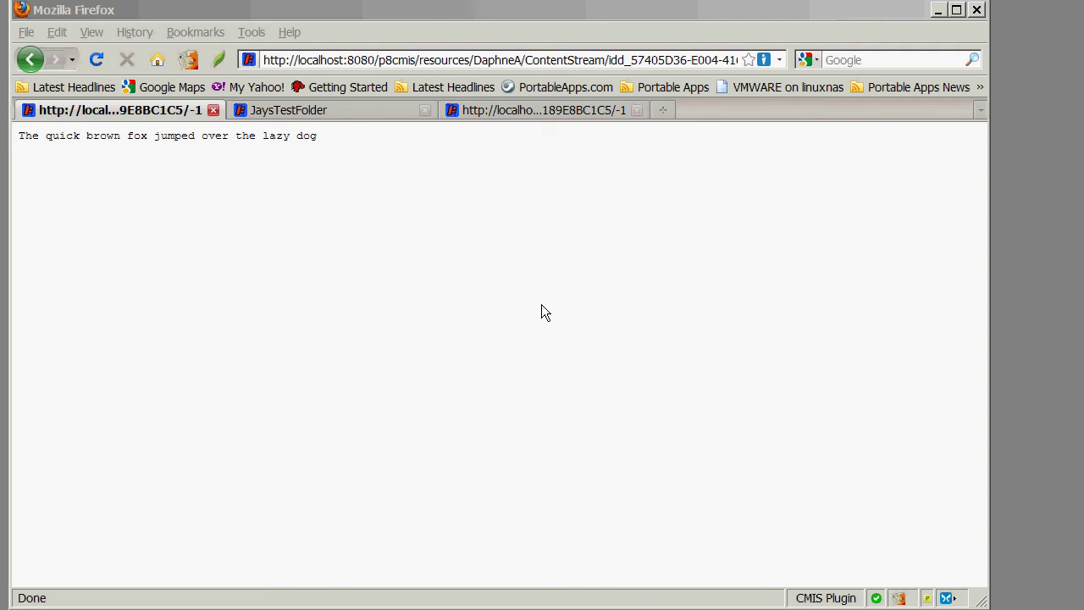
left_click(367, 110)
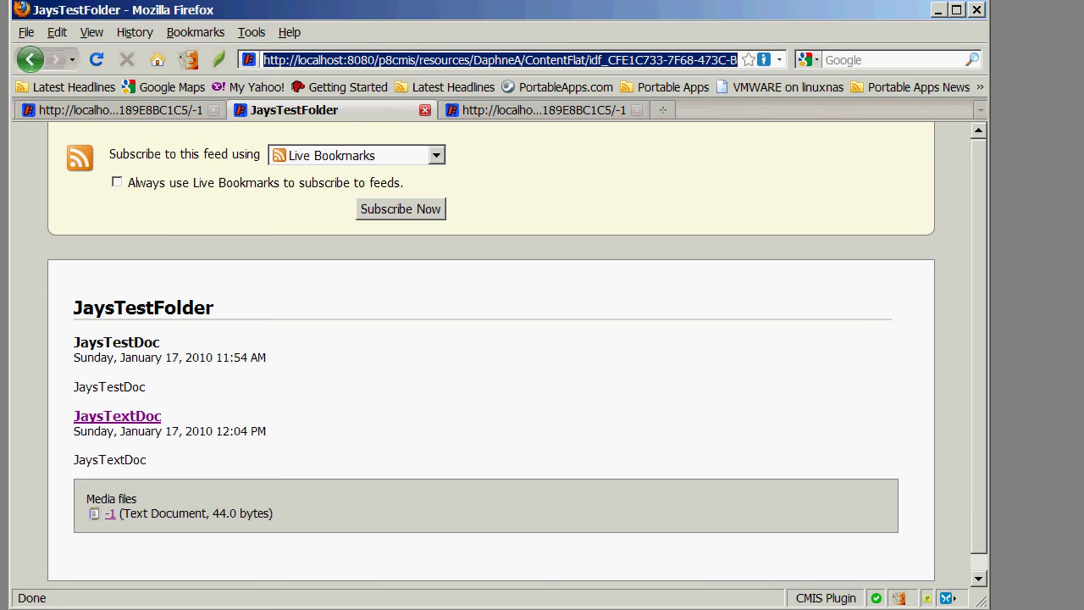
- Open Poster on the JaysTestFolder feed address, submit a GET request, and enlarge the response window to fill the screen
key("ctrl+alt+p")
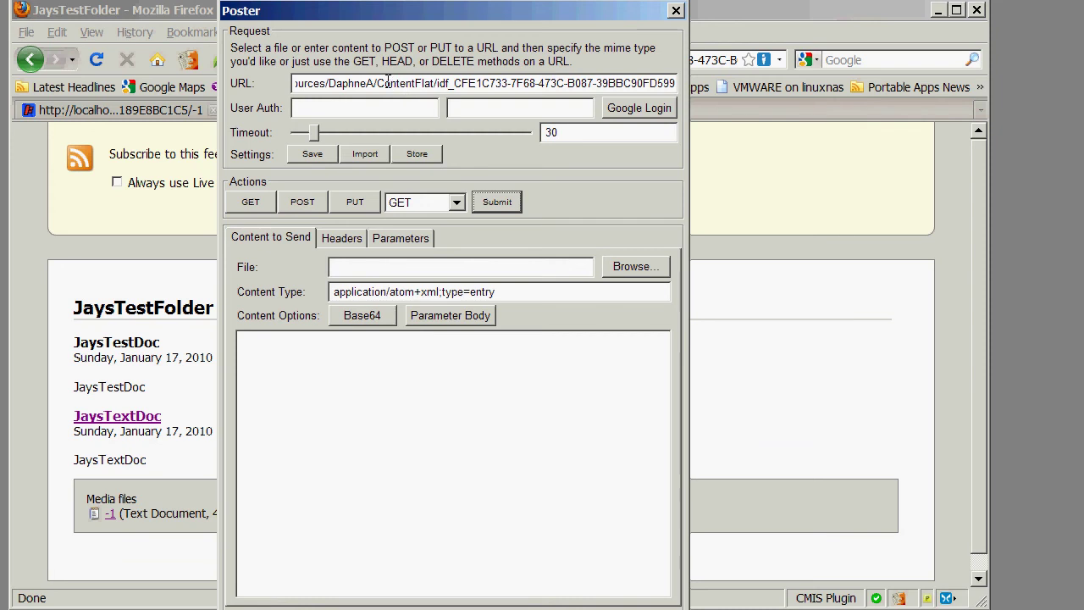
left_click_drag(377, 82, 593, 82)
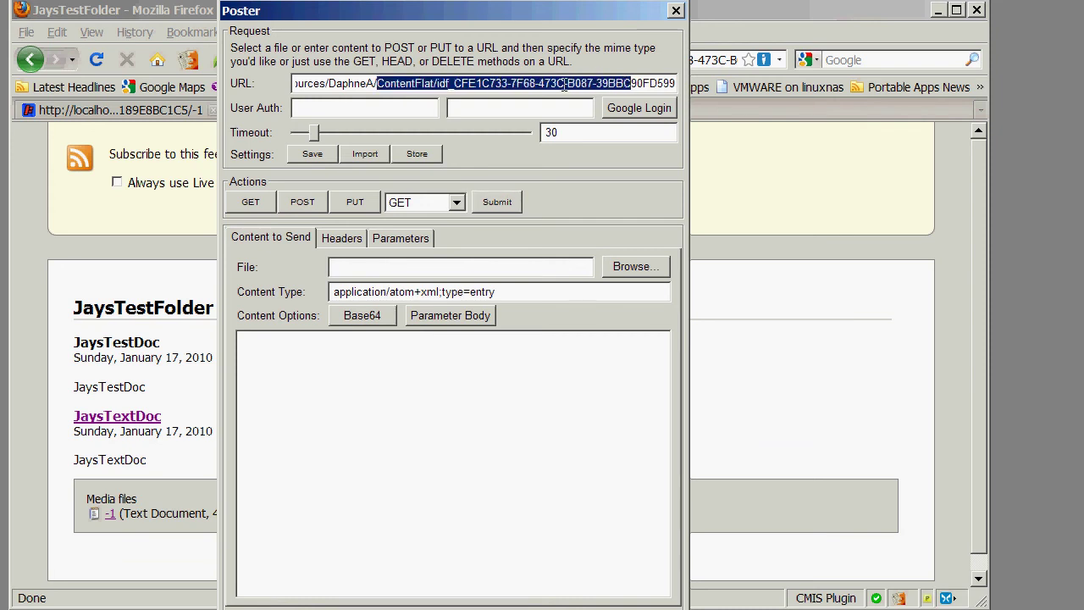
left_click(535, 83)
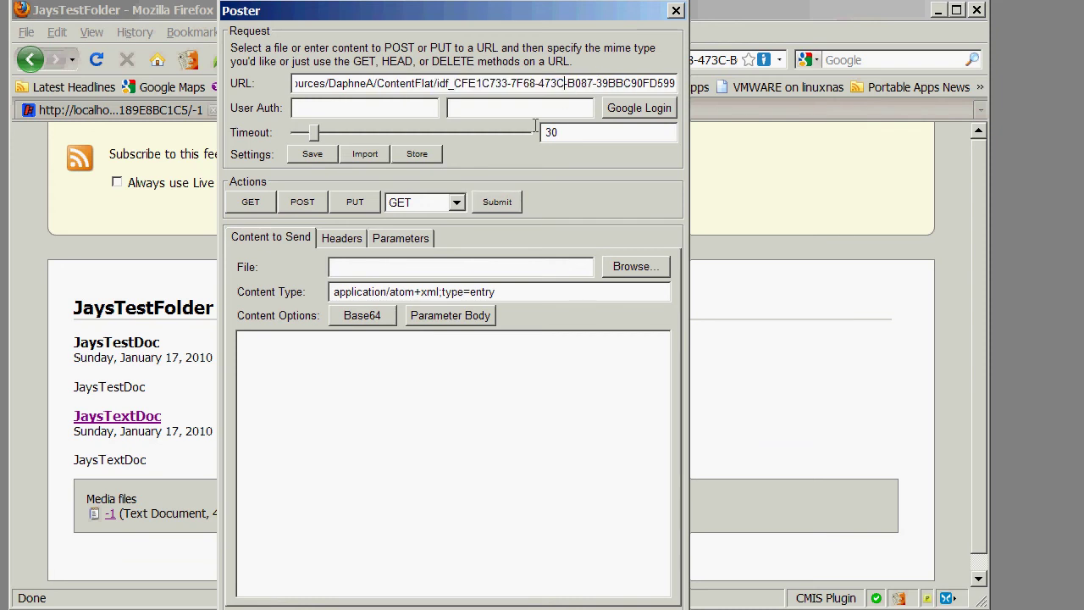
left_click(497, 202)
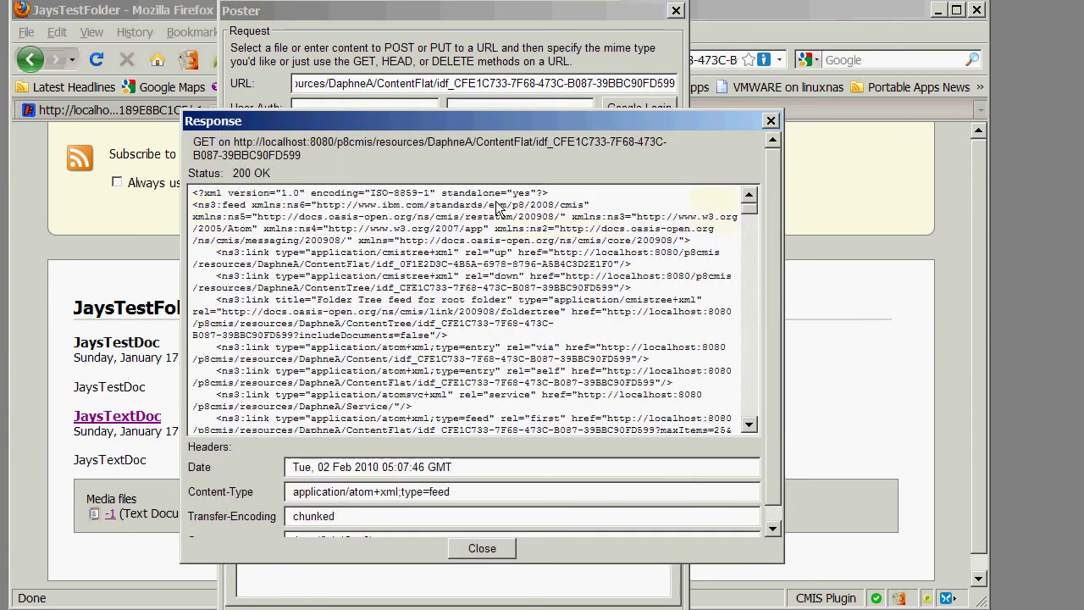
left_click_drag(480, 123, 432, 105)
left_click_drag(291, 23, 303, 18)
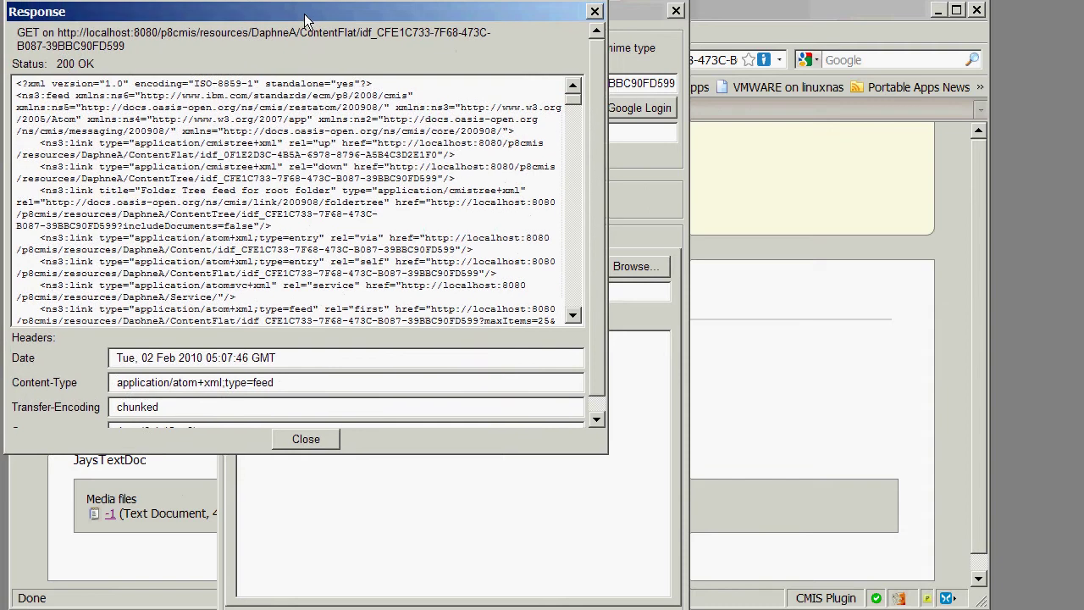
left_click_drag(609, 451, 1081, 607)
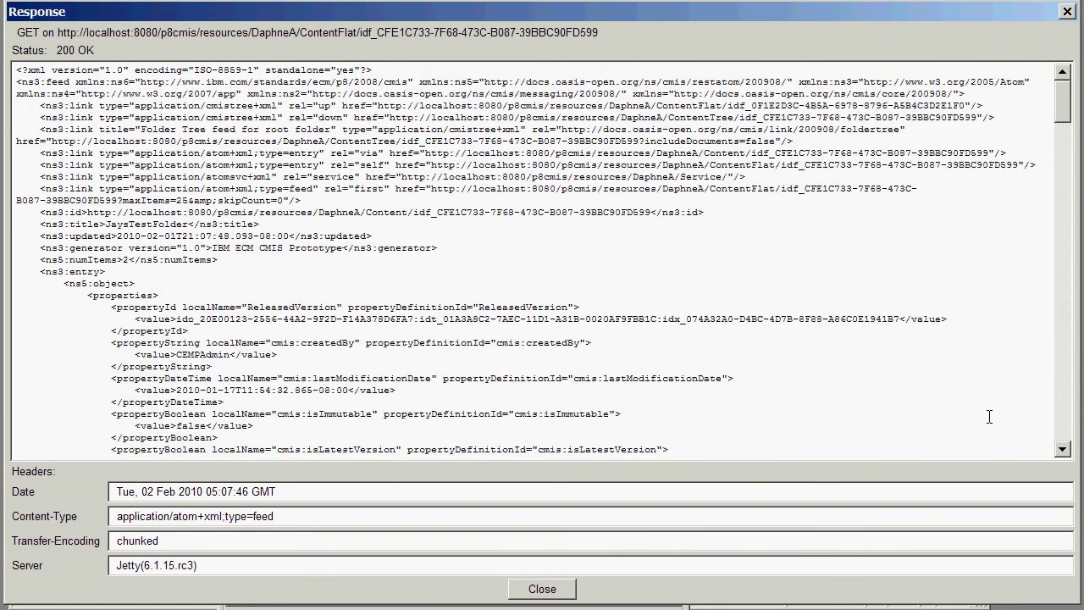
- Find the JaysTestDoc entry in the GET response, copy its self link address, and close the response
left_click_drag(1065, 103, 1065, 109)
scroll(136, 218, "down", 2)
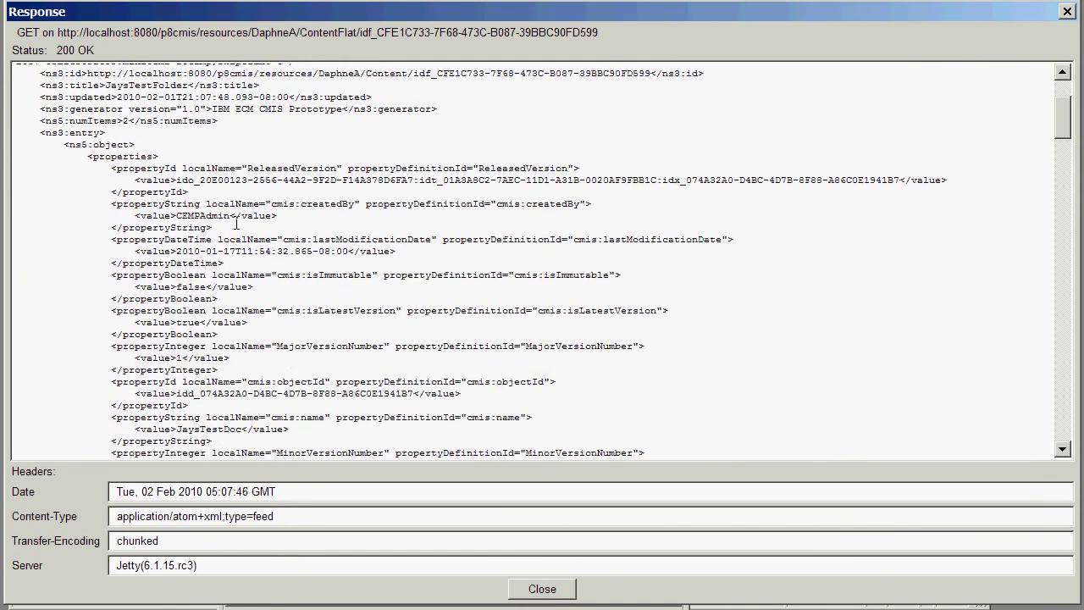
left_click_drag(108, 167, 119, 343)
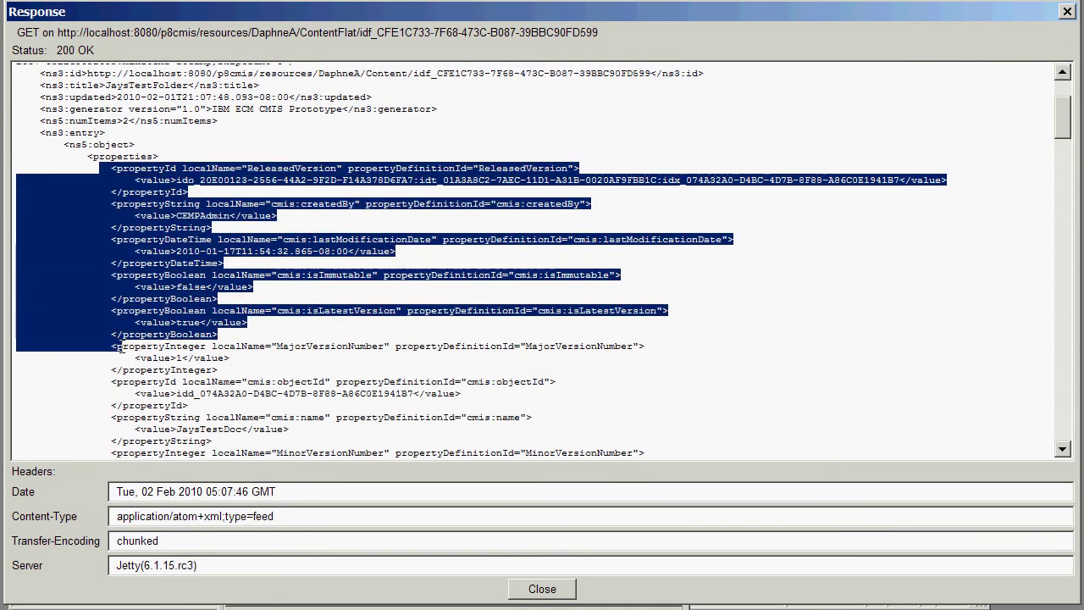
scroll(123, 326, "down", 4)
scroll(154, 293, "down", 14)
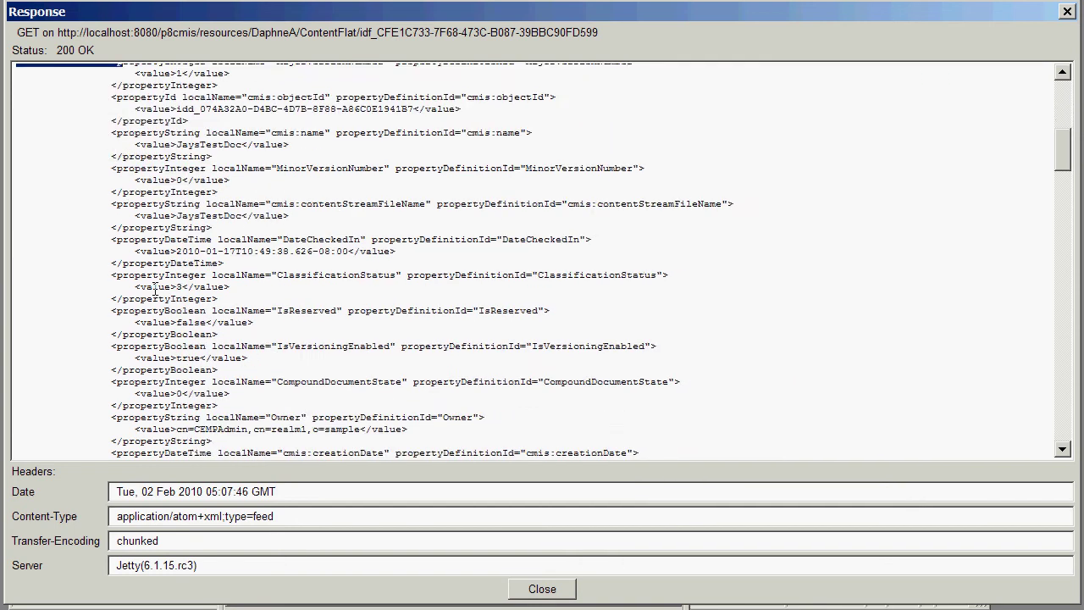
scroll(156, 287, "down", 8)
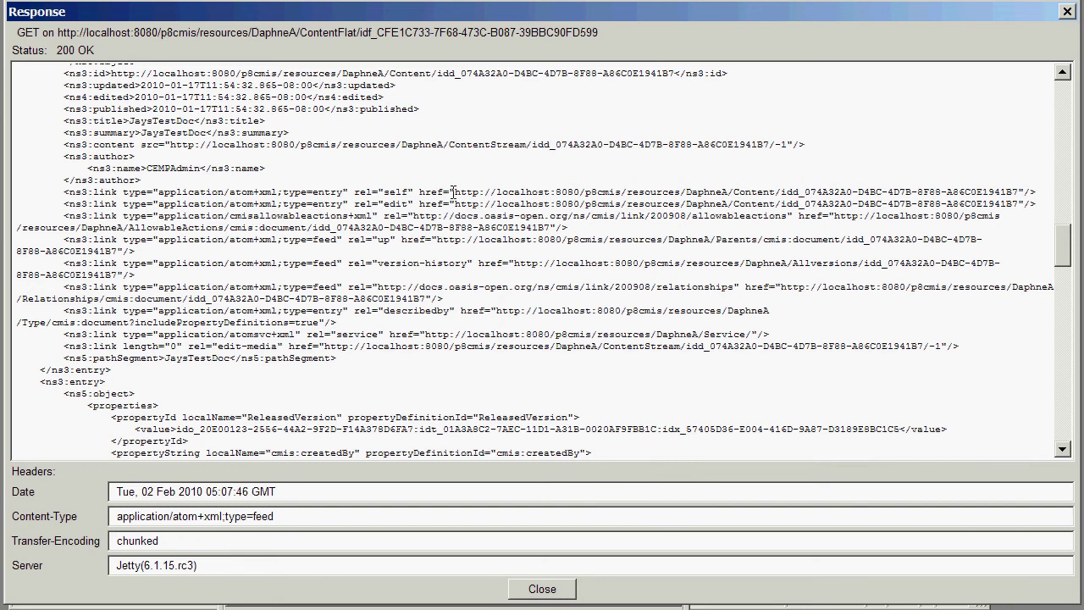
left_click_drag(455, 194, 1019, 193)
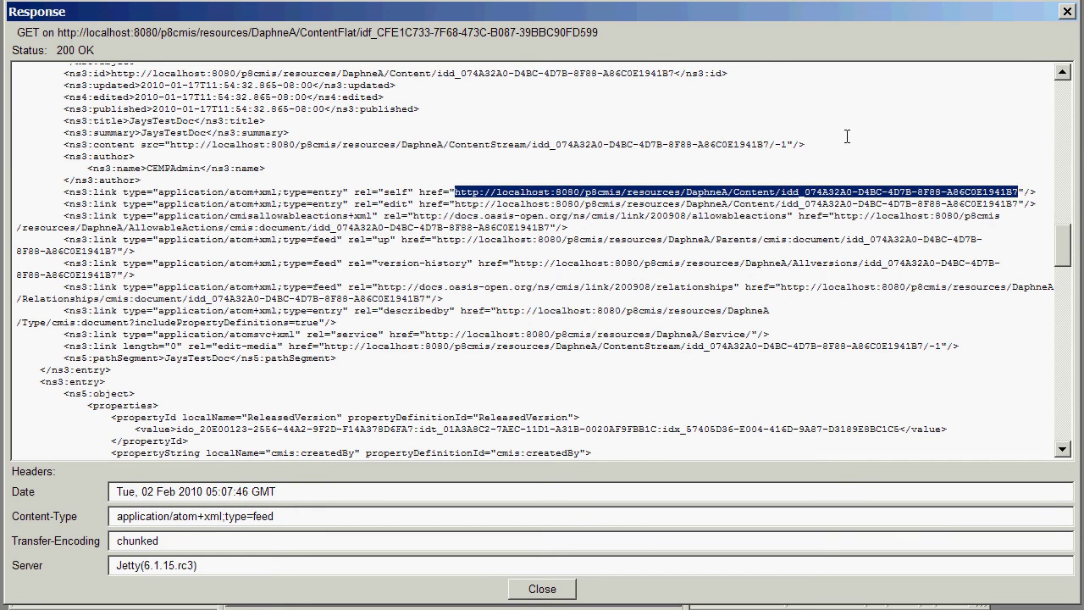
left_click(551, 589)
- Replace Poster's request URL with the copied JaysTestDoc self link address
left_click(351, 84)
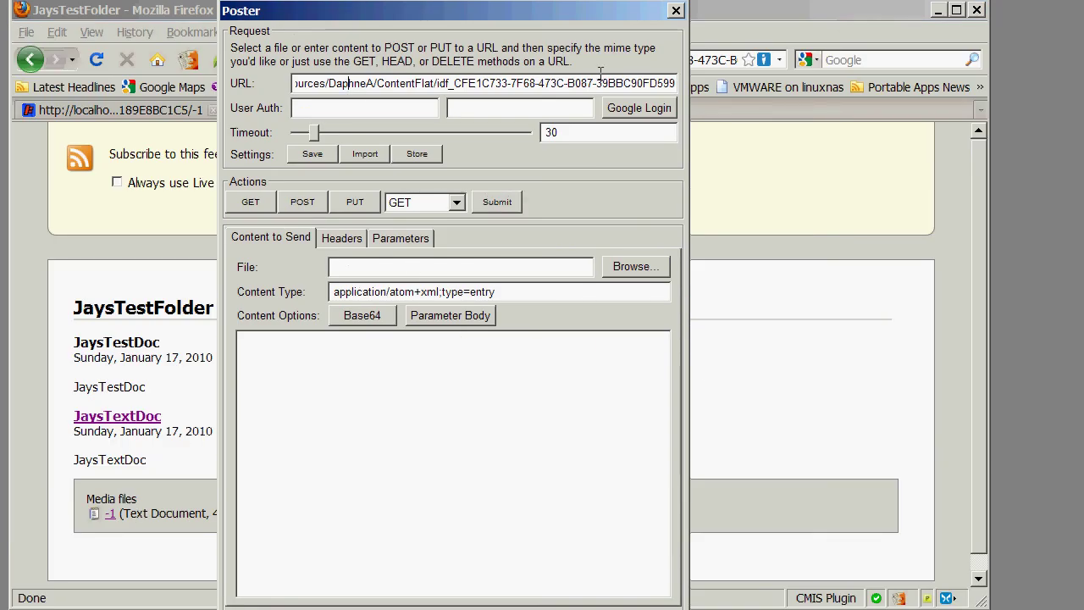
left_click_drag(631, 83, 180, 92)
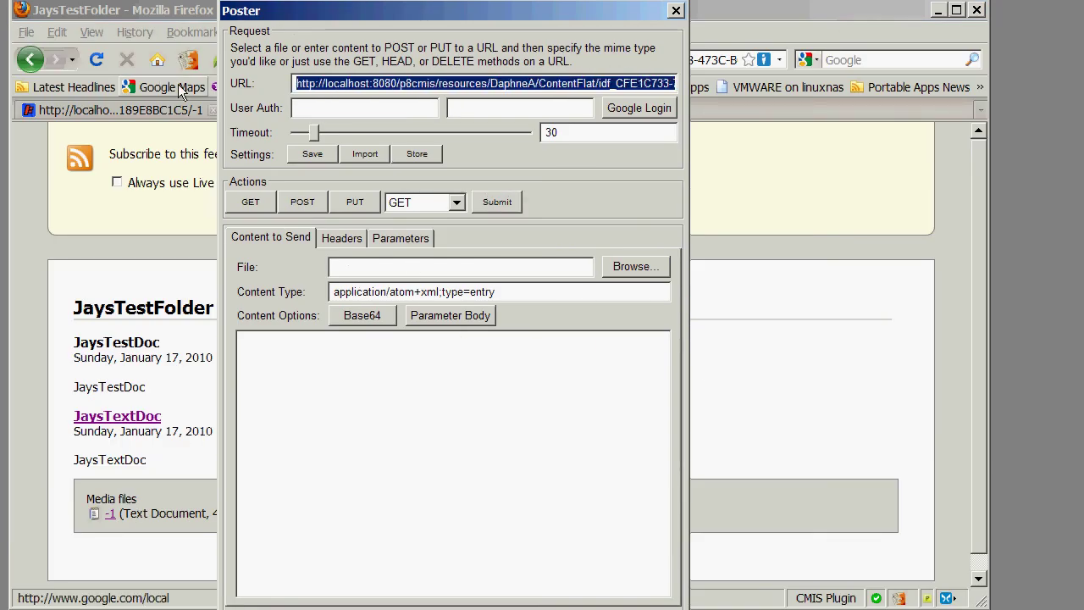
key("Delete")
key("Delete")
key("Delete")
key("Delete")
key("Delete")
key("Delete")
key("Delete")
key("Delete")
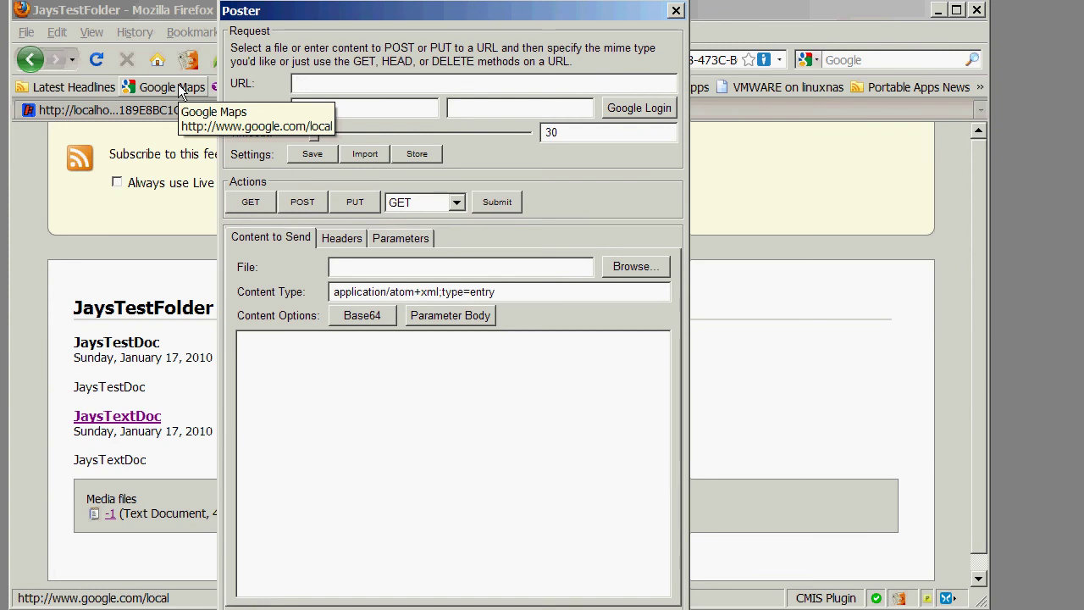
key("ctrl+v")
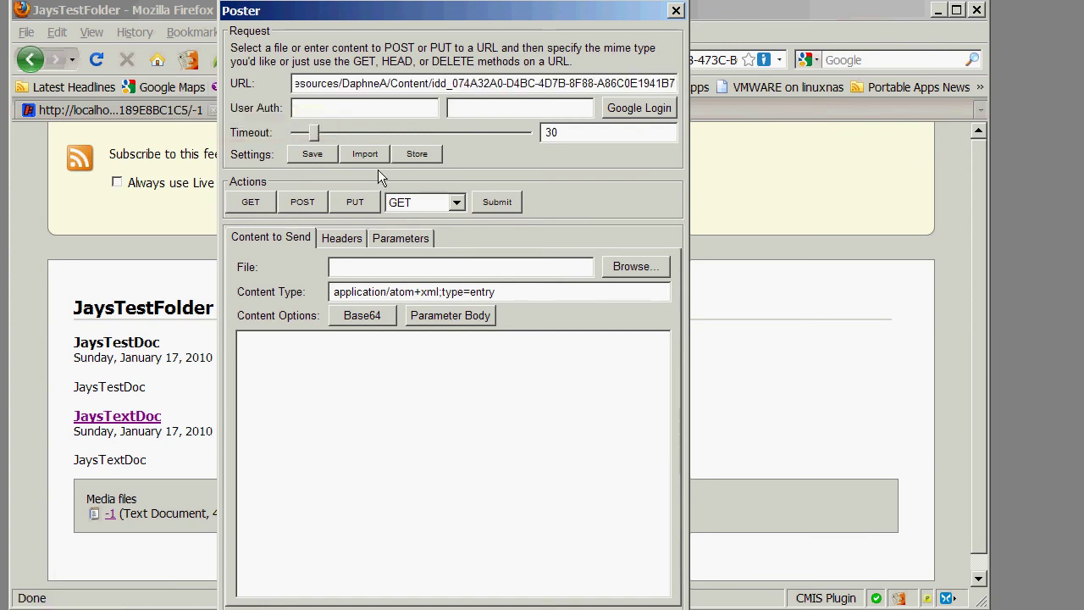
- Set the request method to DELETE and submit it to delete JaysTestDoc
left_click(458, 203)
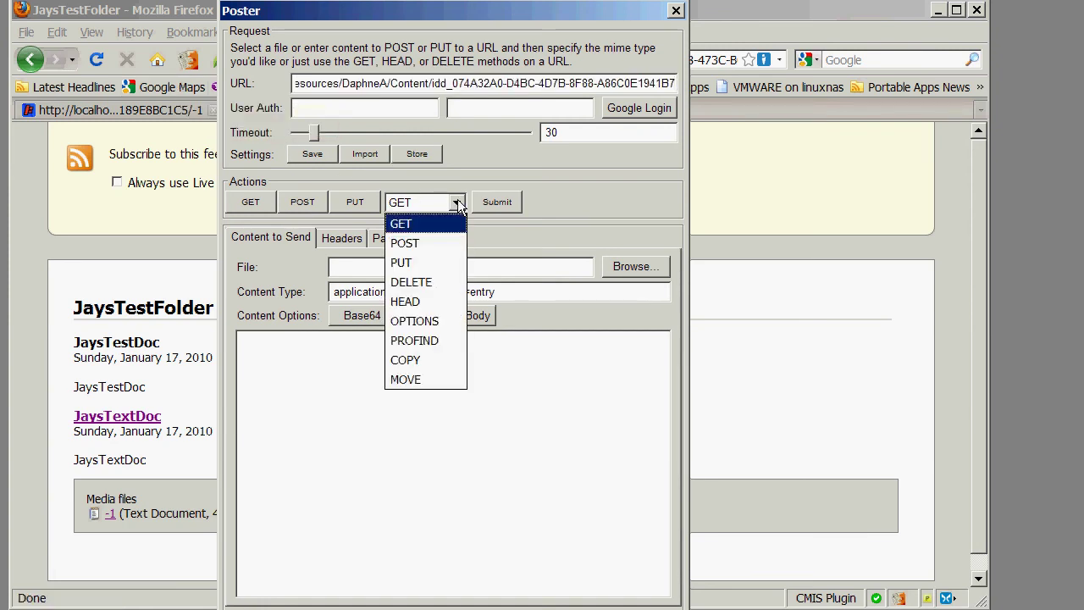
left_click(428, 282)
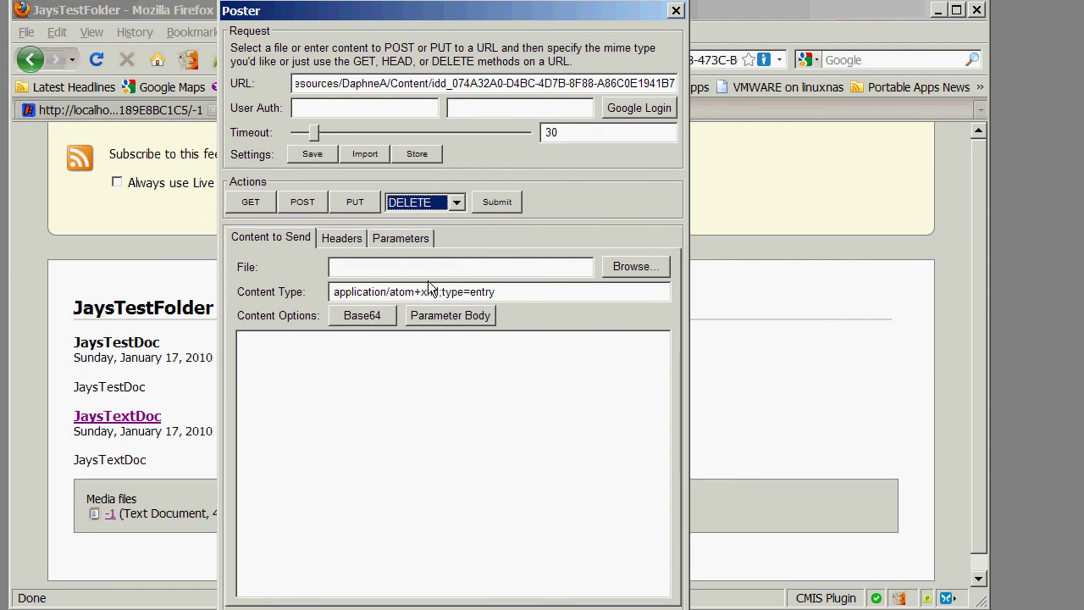
left_click(495, 201)
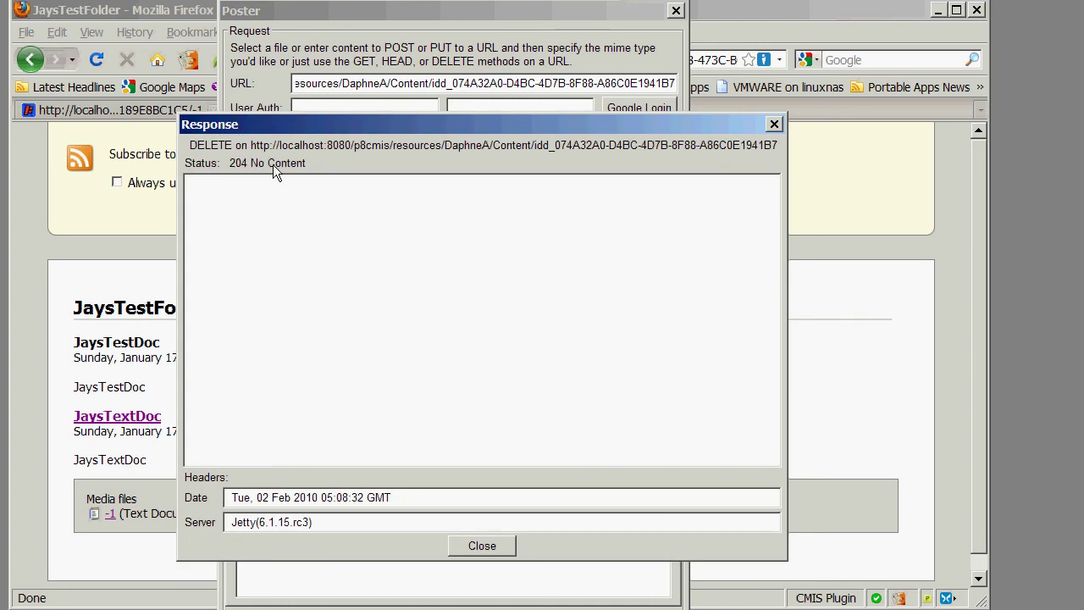
- Switch back to Firefox and reload the JaysTestFolder feed to check which documents it lists
left_click(183, 10)
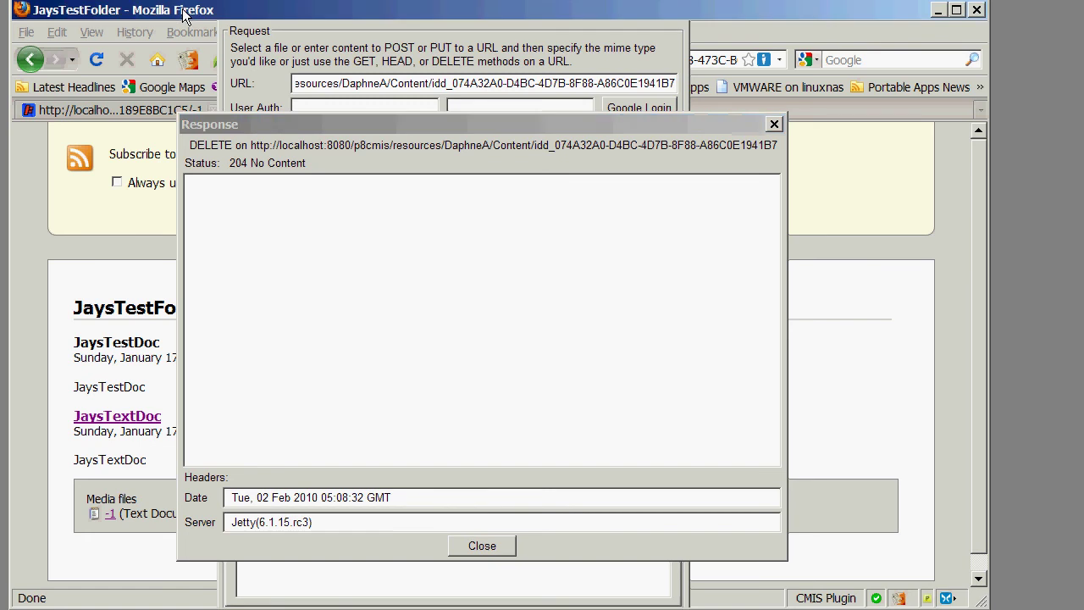
left_click(96, 61)
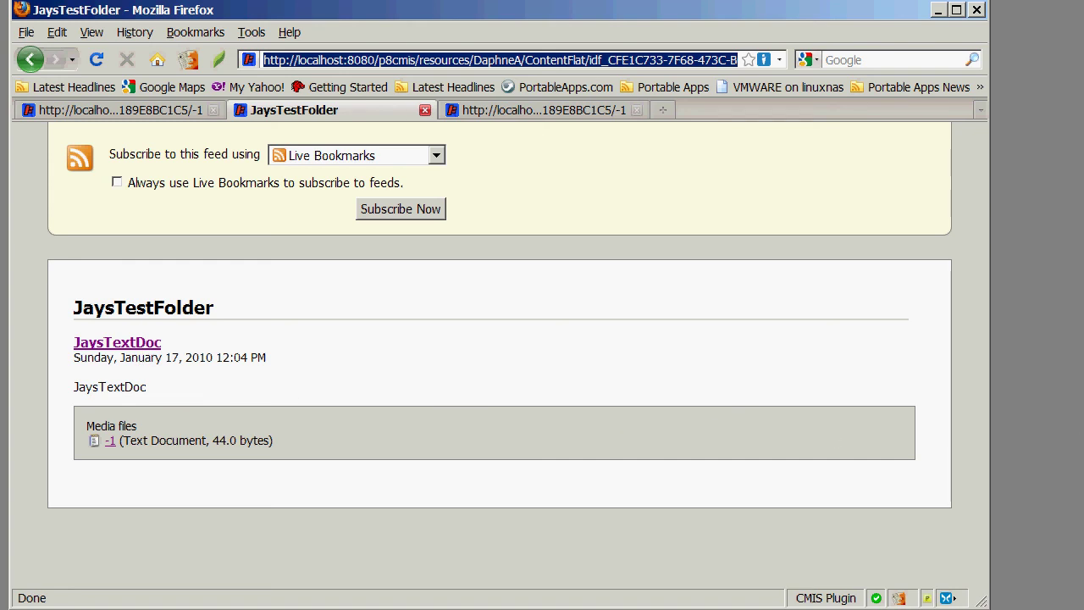
left_click(545, 310)
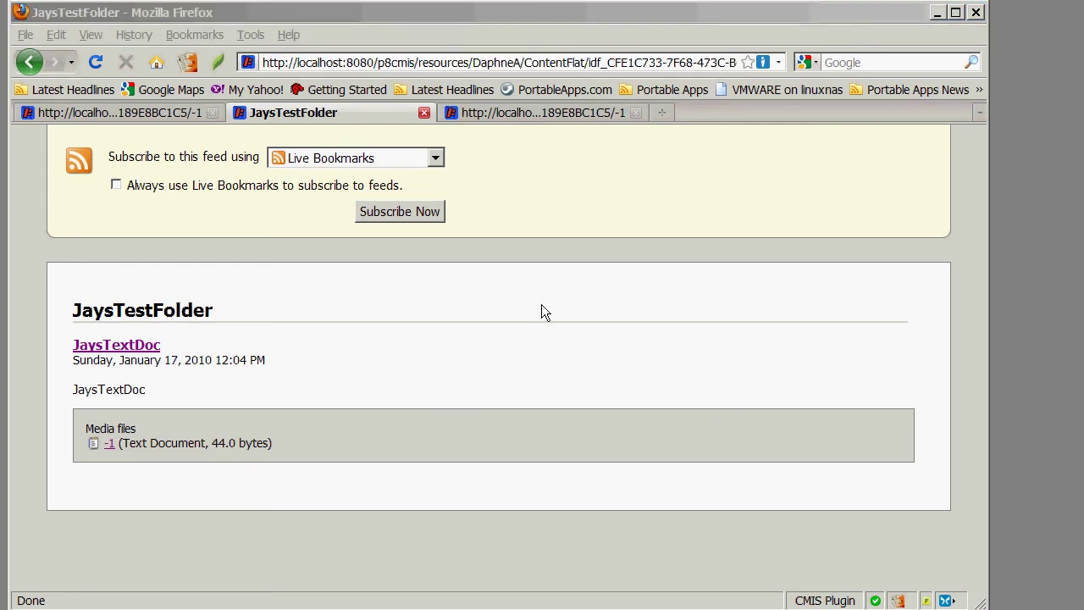